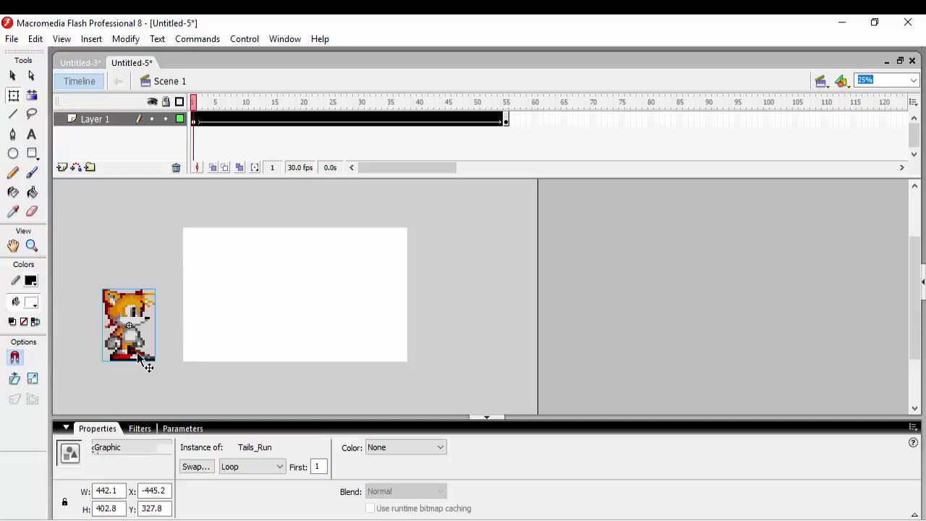
Import Sonic Running.gif from the Desktop into the document's library
key(ctrl+l)
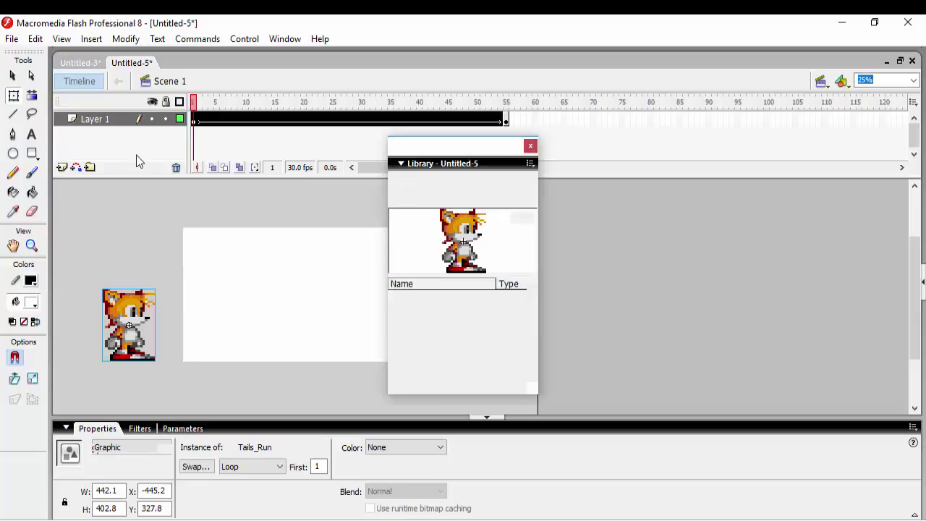
drag(530, 338, 534, 359)
click(13, 39)
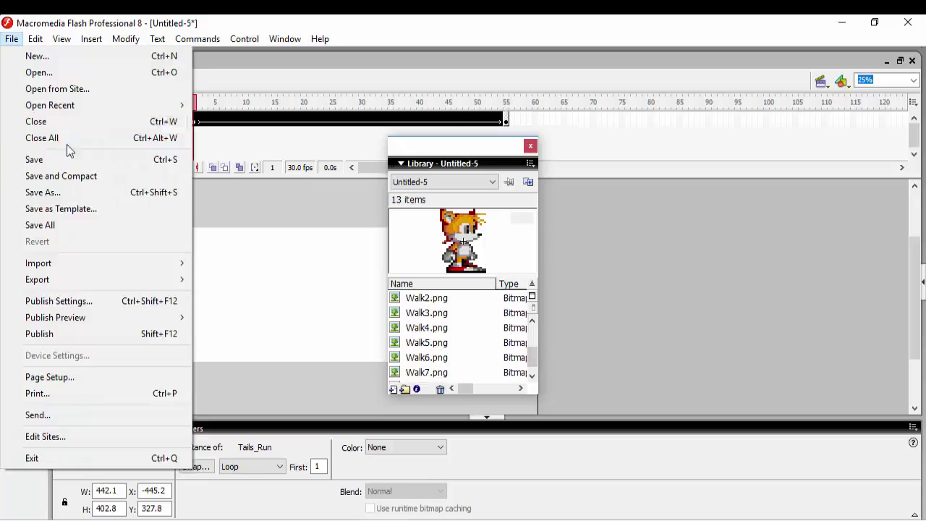
mouse_move(115, 269)
click(264, 280)
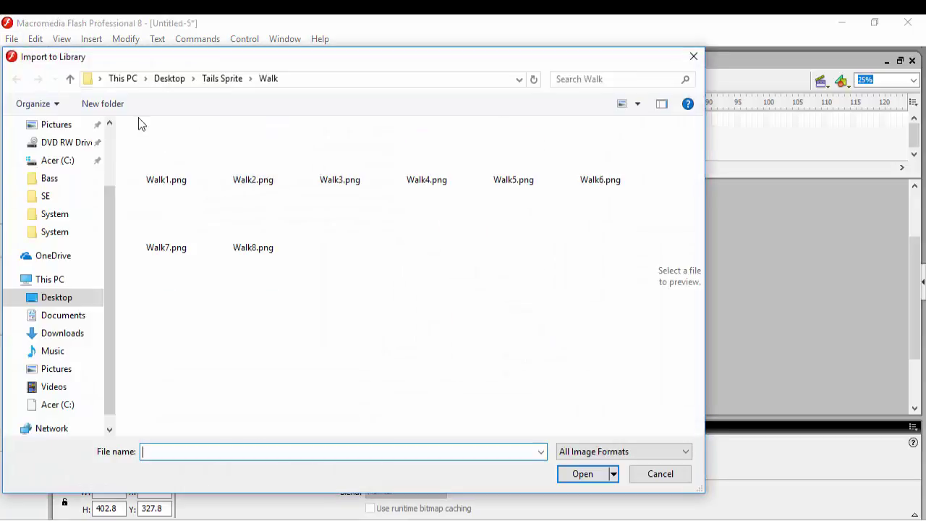
click(53, 297)
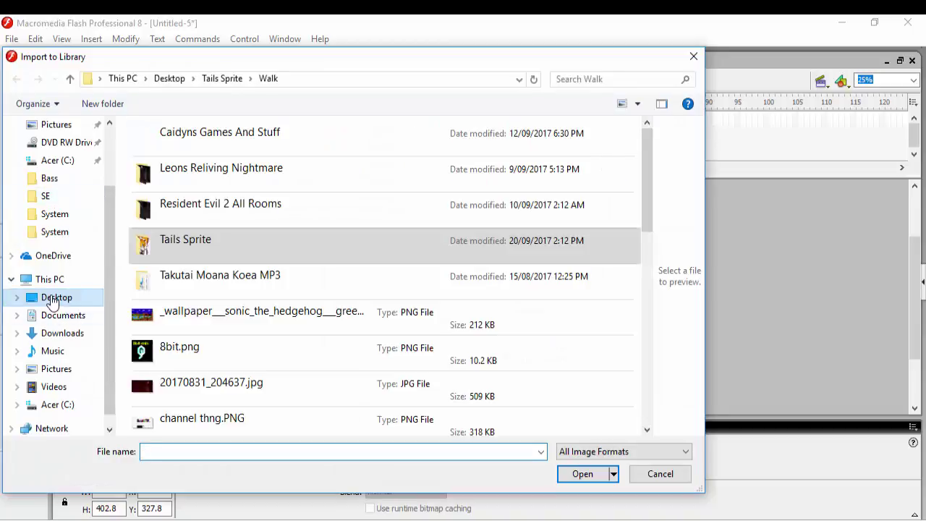
scroll(305, 298, down, 8)
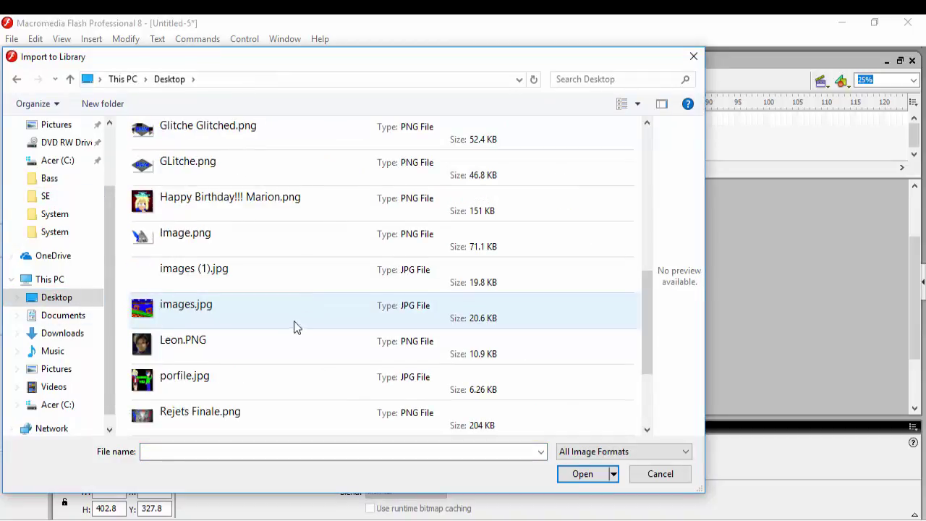
scroll(240, 285, down, 3)
double_click(235, 312)
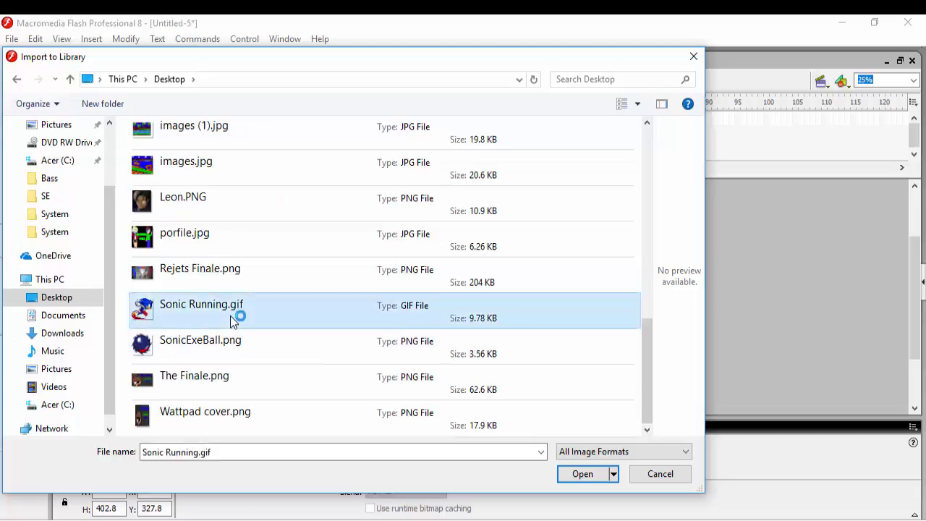
Place the Sonic Running.gif bitmap from the library on the stage in Layer 1 and close the library
drag(532, 338, 531, 346)
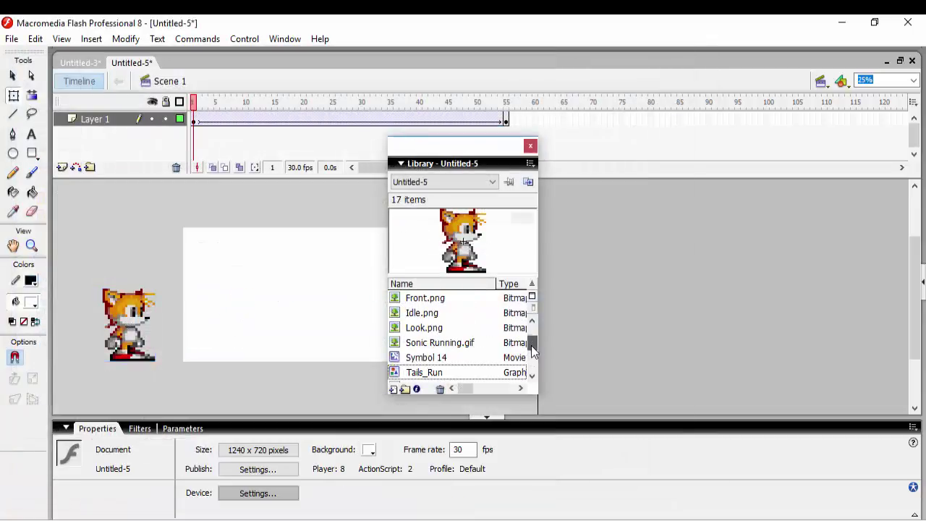
click(466, 344)
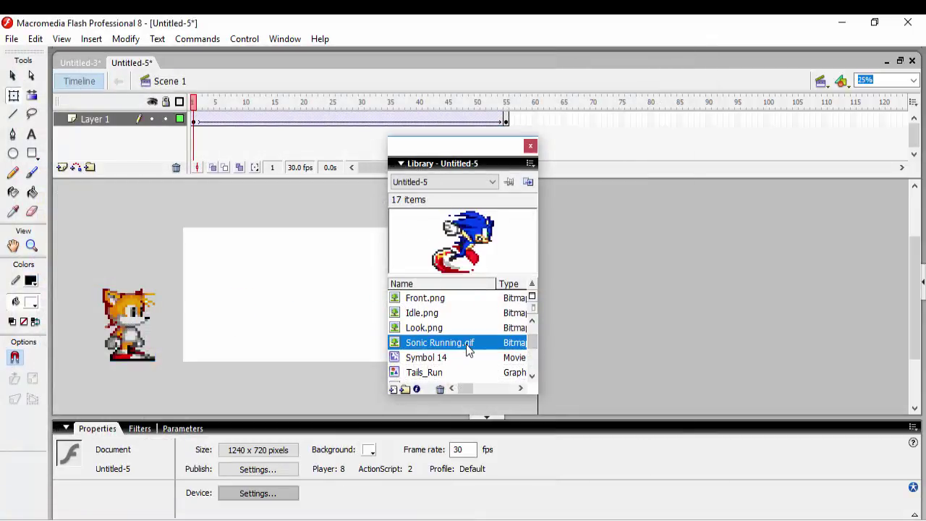
click(465, 342)
key(Return)
click(489, 331)
click(447, 344)
drag(463, 342, 281, 275)
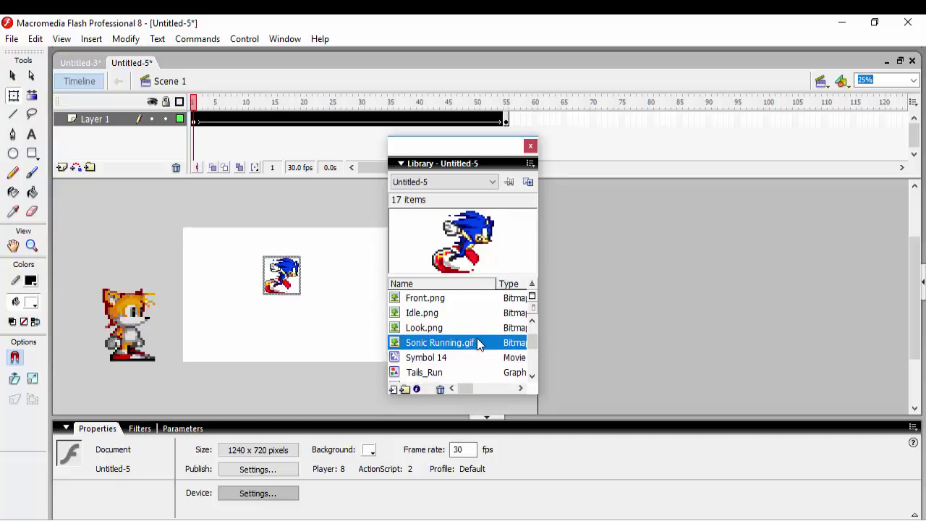
click(530, 145)
Move the Sonic bitmap on Layer 1 to the stage's upper-left corner and try out the timeline
drag(309, 102, 157, 130)
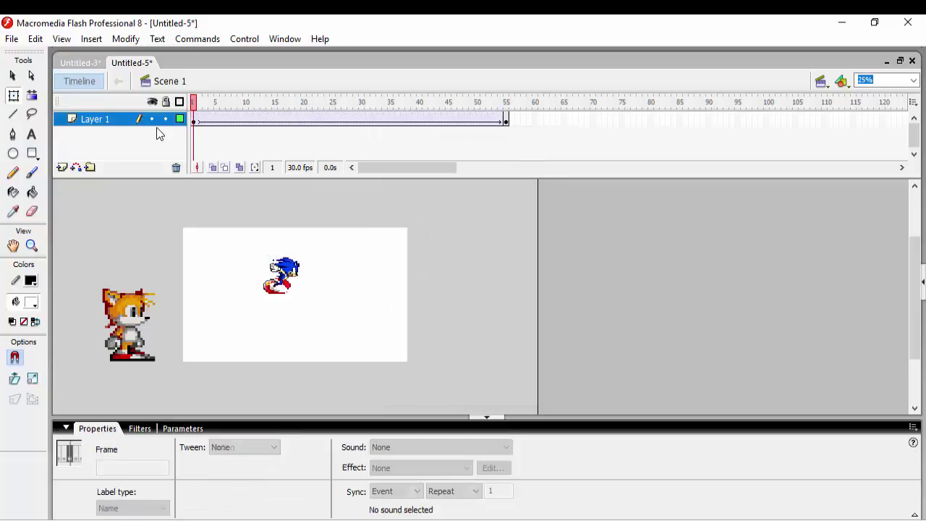
drag(272, 270, 182, 229)
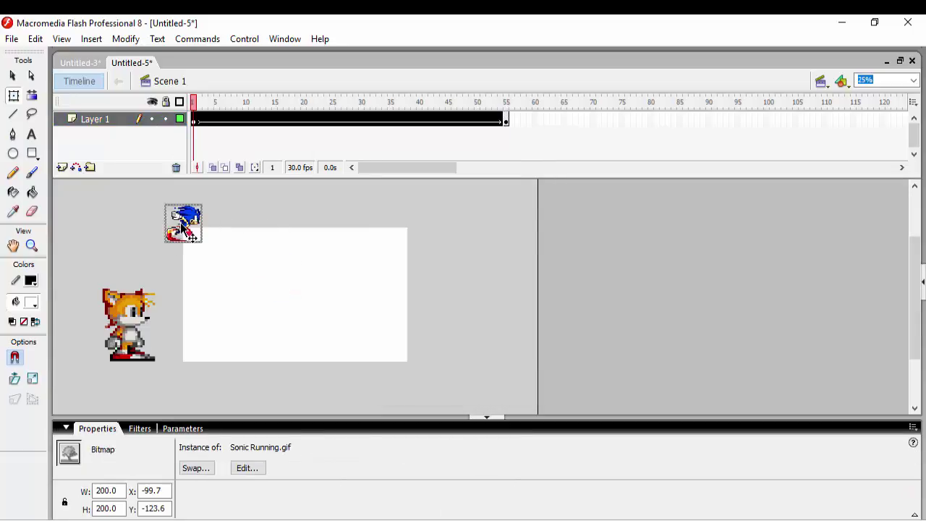
key(Return)
key(ctrl+z)
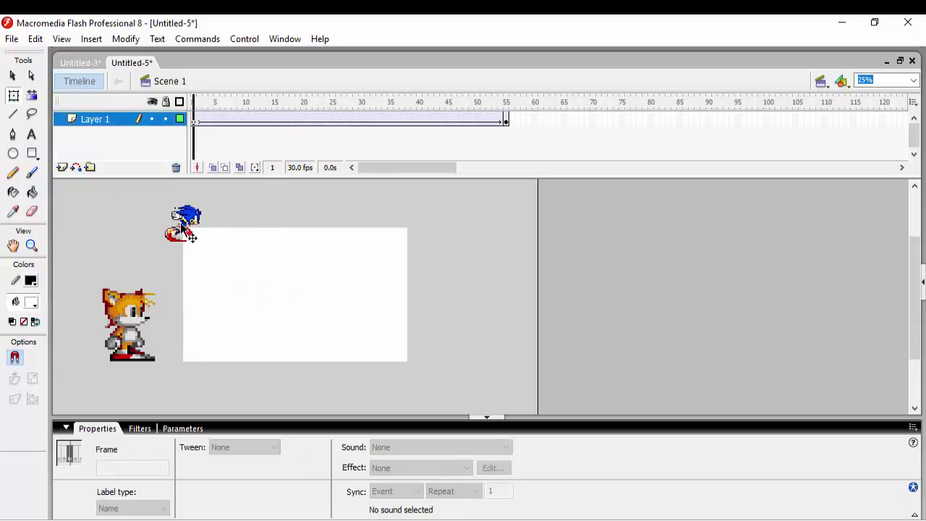
Transfer the Sonic bitmap to a new Layer 2 and place it just outside the stage's upper-left corner, at about X -203, Y 0
click(183, 230)
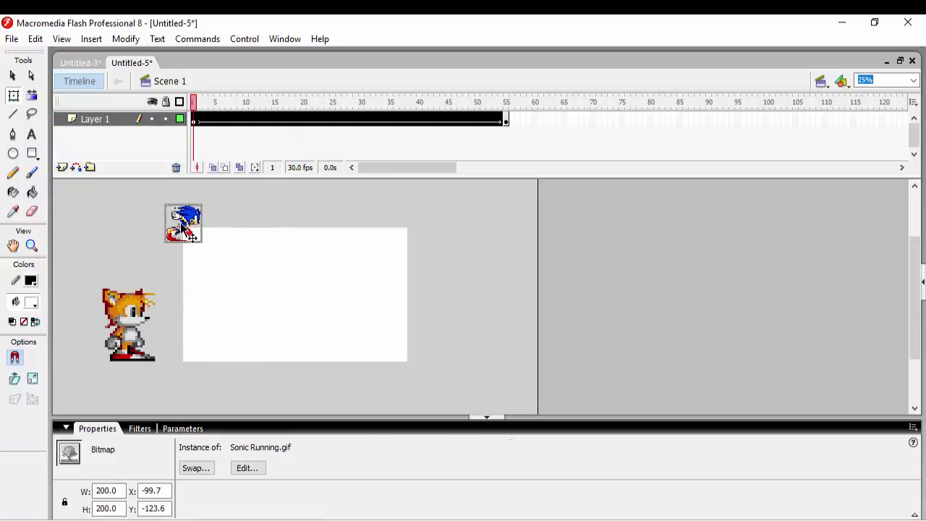
key(ctrl+x)
key(ctrl+shift+n)
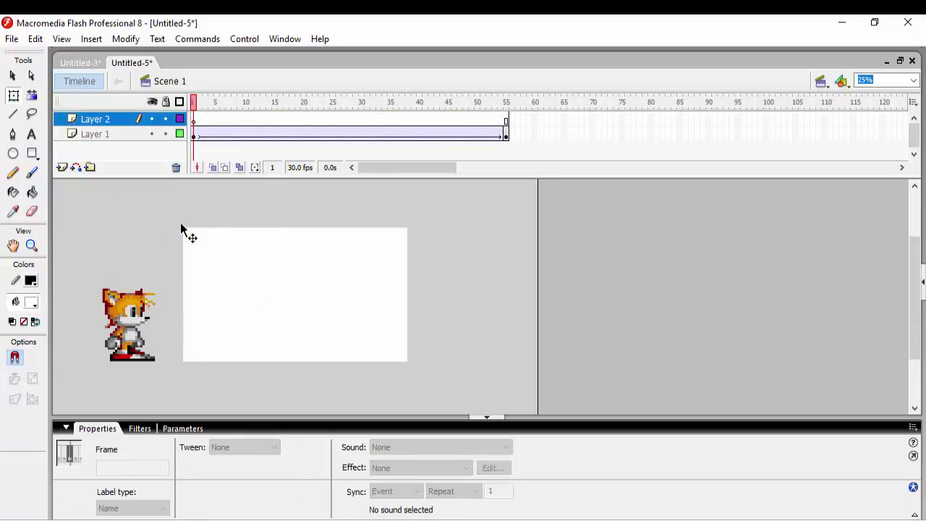
key(ctrl+v)
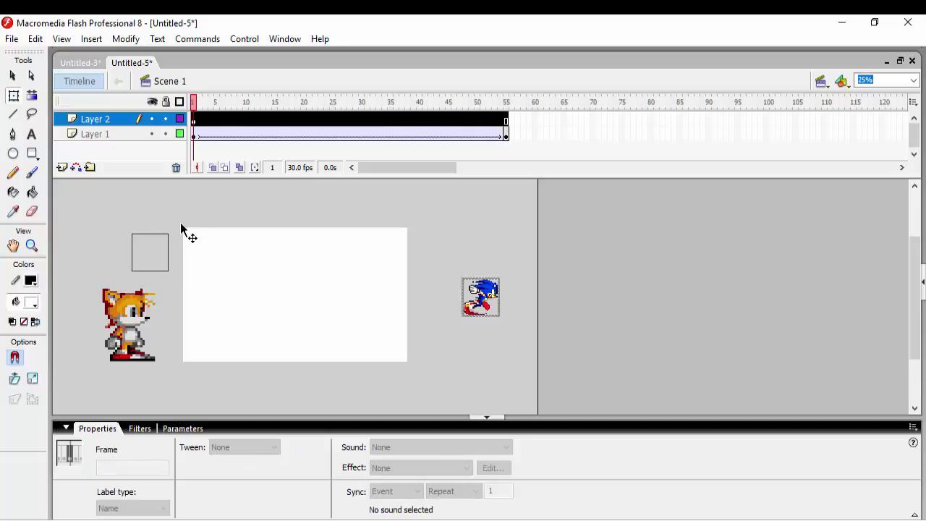
drag(182, 226, 181, 225)
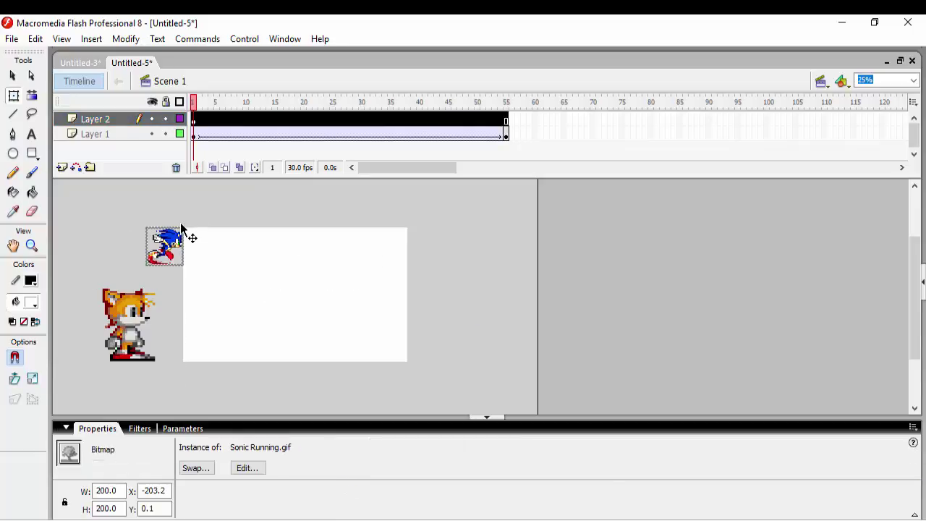
Add a keyframe at frame 55 of Layer 2, move Sonic straight across to just past the stage's right edge, and play the timeline
key(Return)
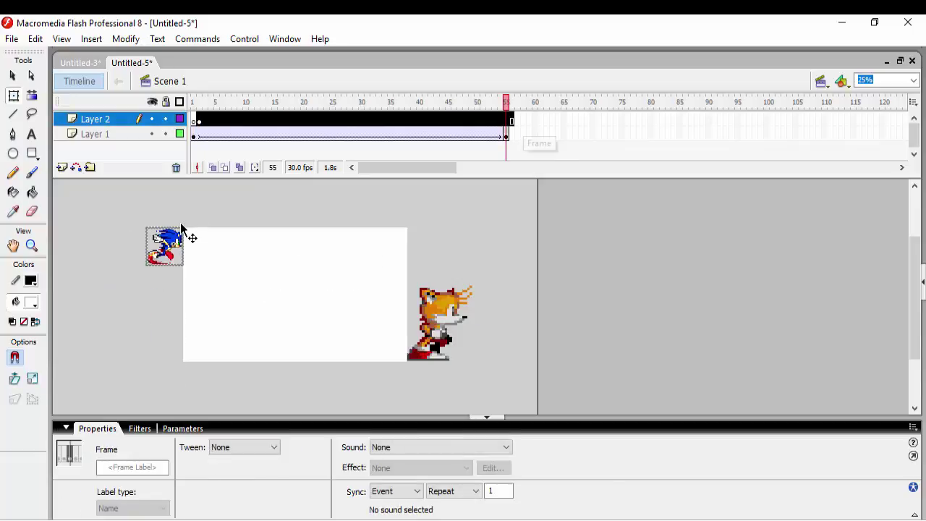
key(ctrl+z)
key(Return)
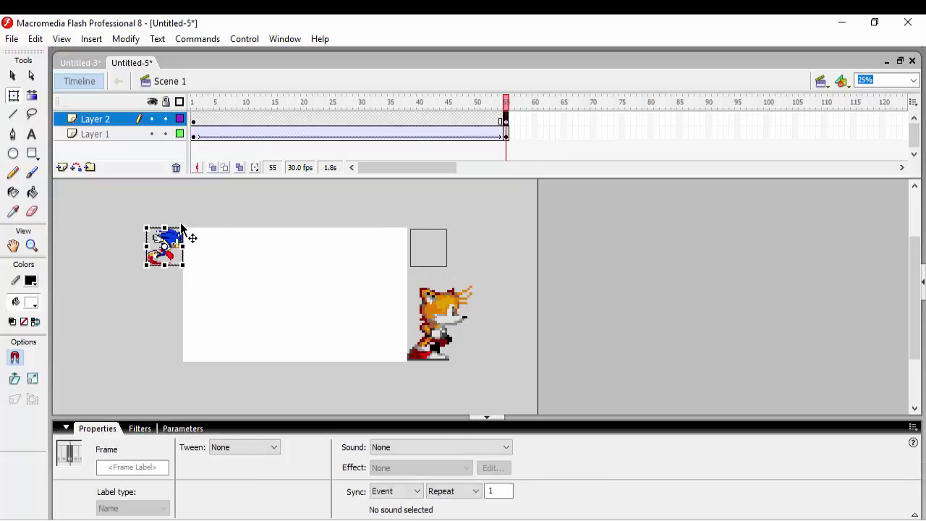
drag(181, 229, 441, 228)
key(Return)
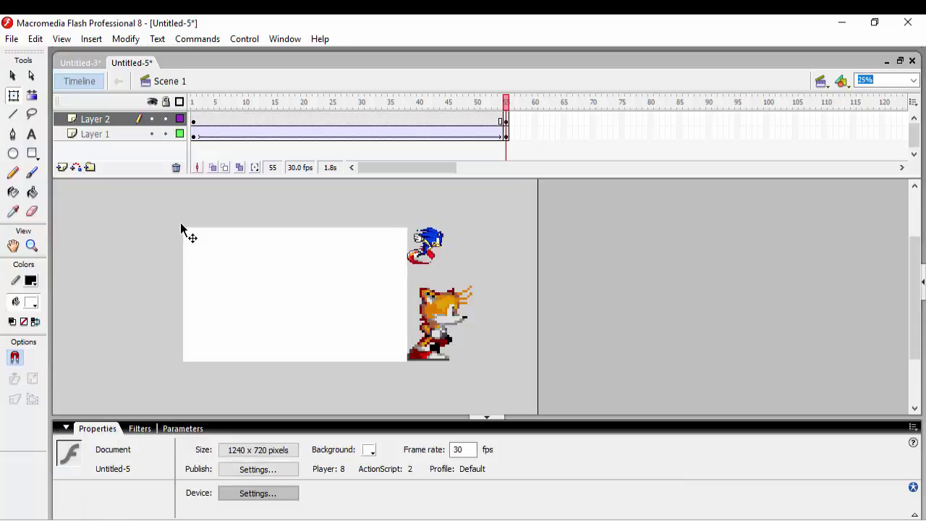
key(Return)
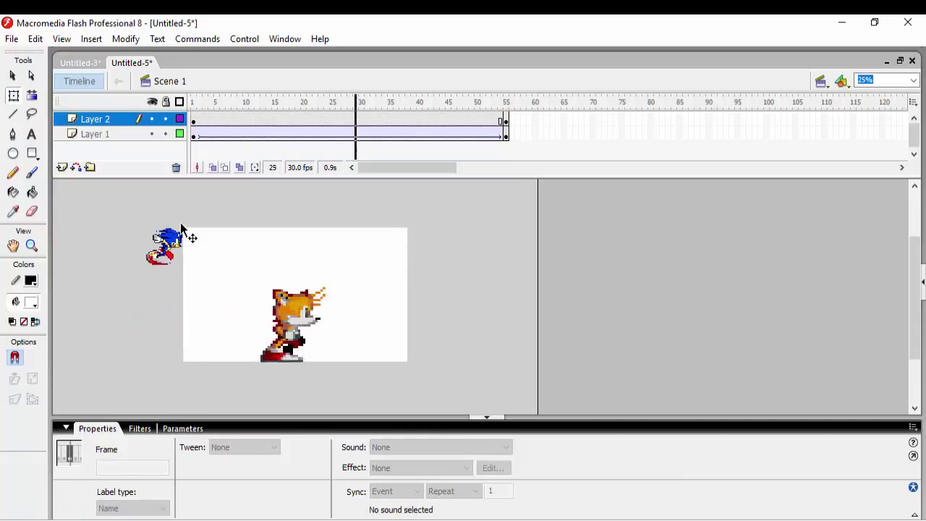
Create a motion tween between frames 1 and 55 of Layer 2 and play the animation from the first frame
right_click(198, 118)
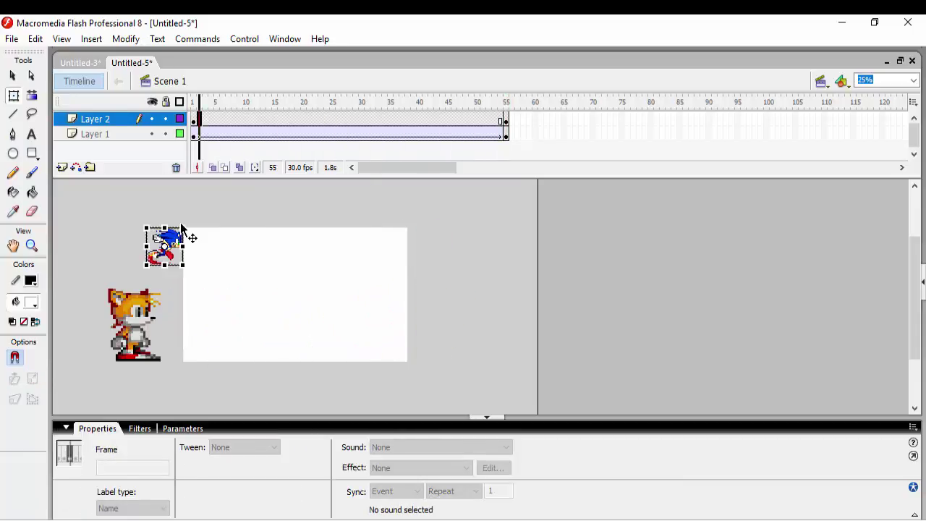
click(246, 128)
mouse_move(199, 102)
mouse_down()
mouse_move(227, 102)
mouse_move(194, 102)
mouse_up()
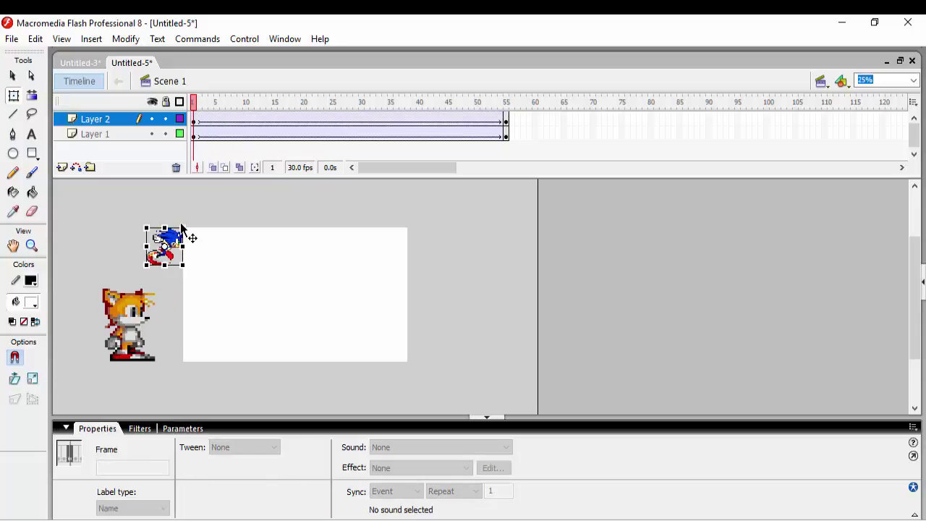
click(251, 119)
click(244, 447)
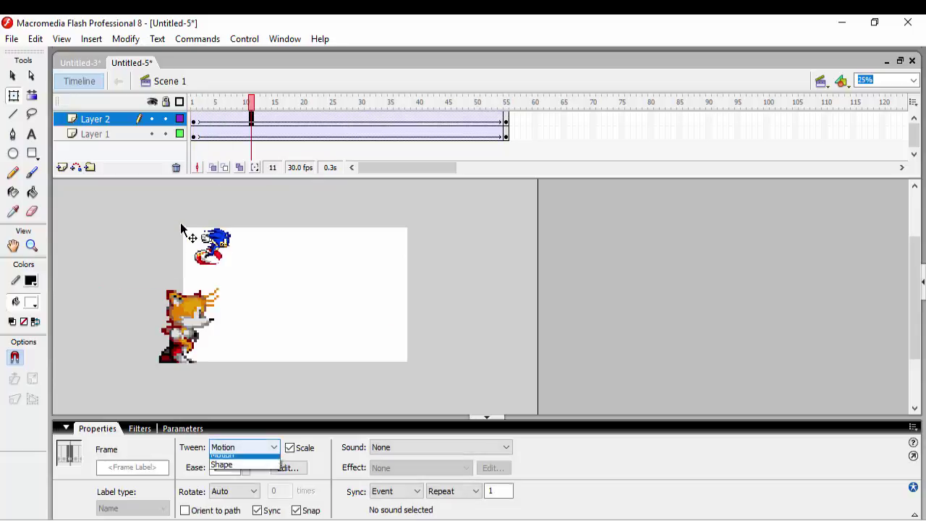
click(243, 469)
click(193, 102)
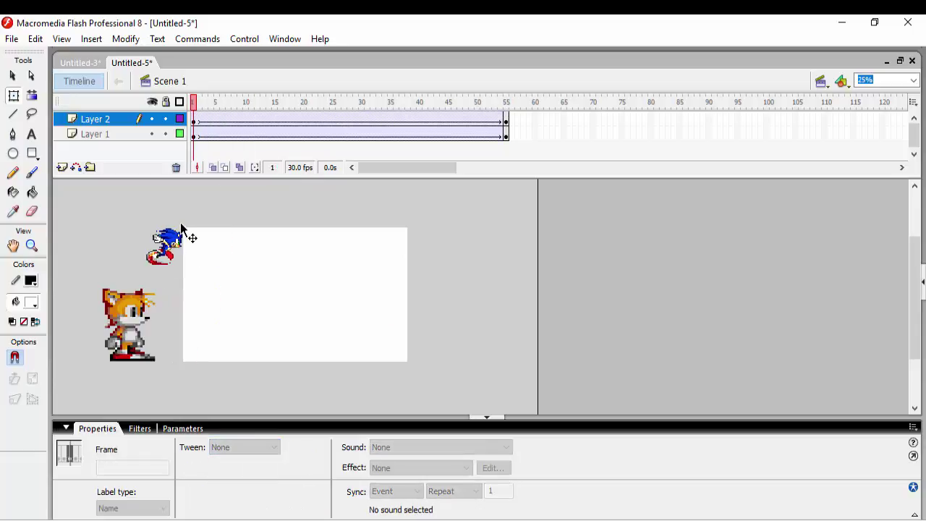
key(Return)
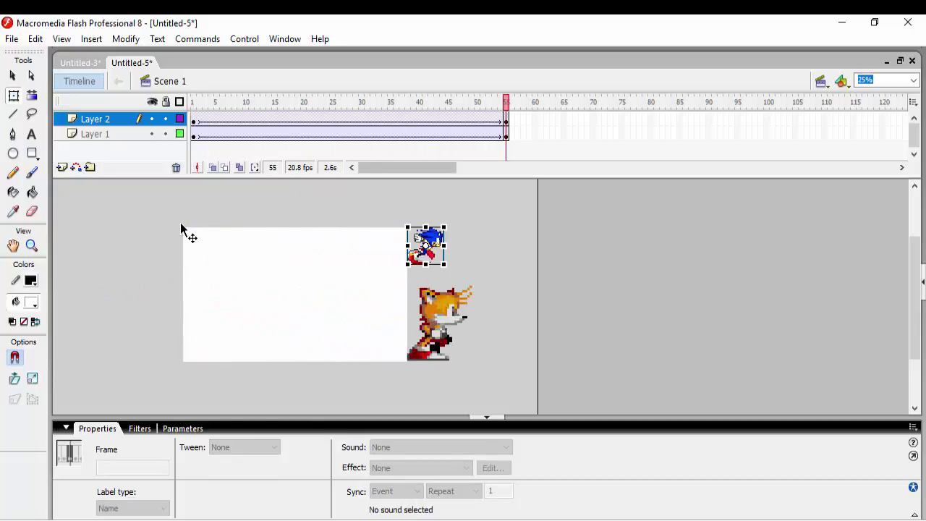
Set the first loop frame of the Sonic instance at frame 1 to 2
drag(506, 102, 193, 102)
click(181, 224)
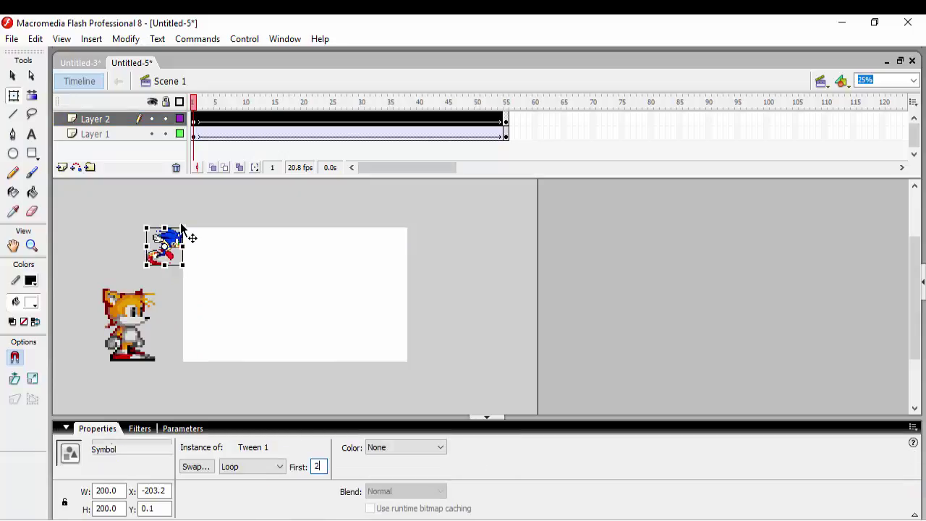
key(Return)
Set the first loop frame of the Sonic instance at frame 1 to 10 and go through the timeline to frame 55
drag(221, 219, 100, 365)
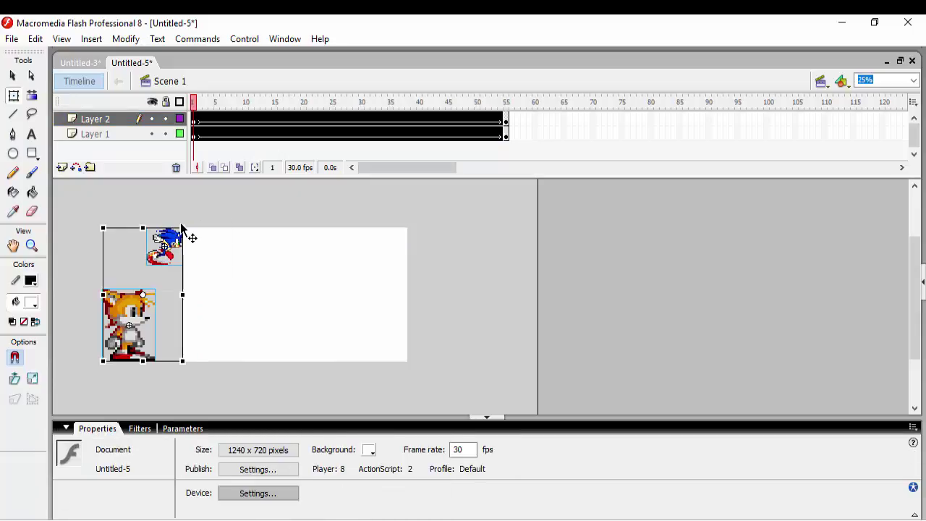
click(181, 228)
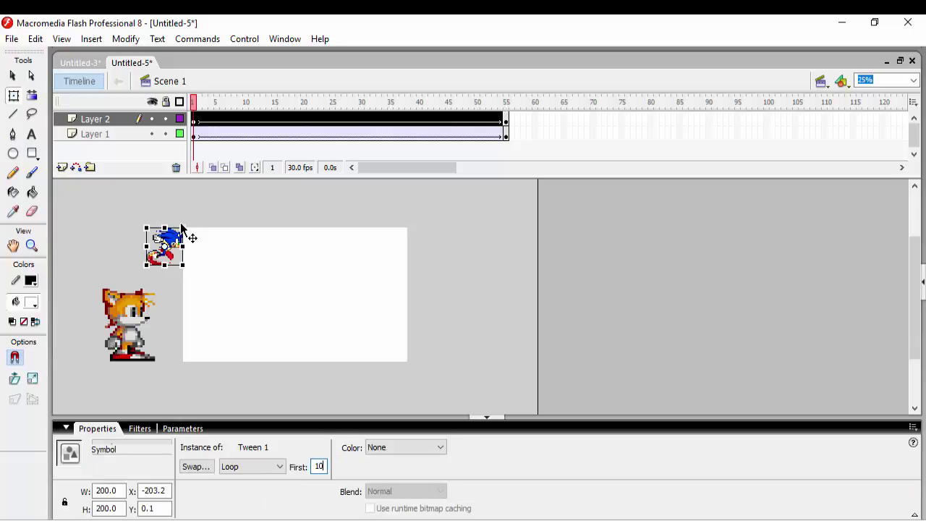
key(Return)
mouse_move(193, 102)
mouse_down()
mouse_move(501, 101)
mouse_move(193, 102)
mouse_up()
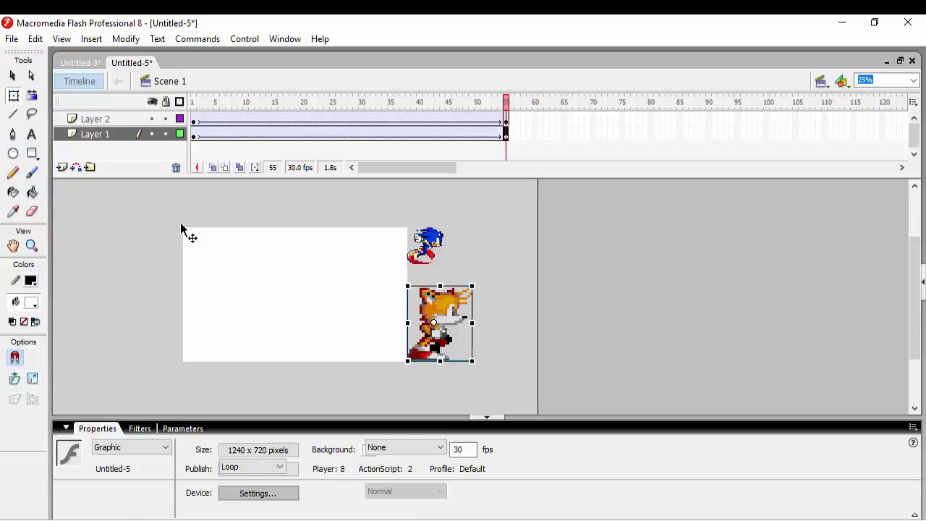
click(181, 230)
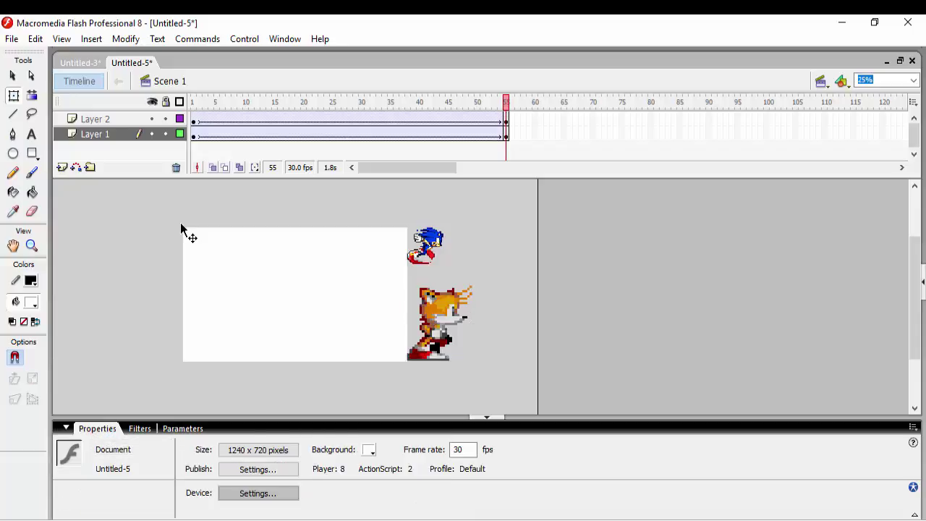
Look up the Tails_Run graphic symbol in the library and close the library
key(ctrl+l)
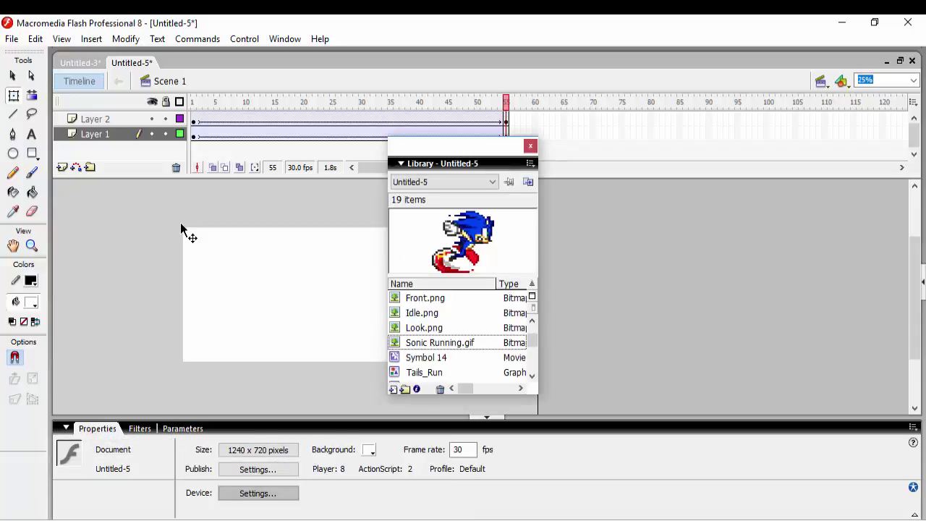
key(Down)
key(Down)
mouse_move(424, 371)
mouse_down()
mouse_move(373, 337)
mouse_move(366, 280)
mouse_move(434, 295)
mouse_up()
key(ctrl+l)
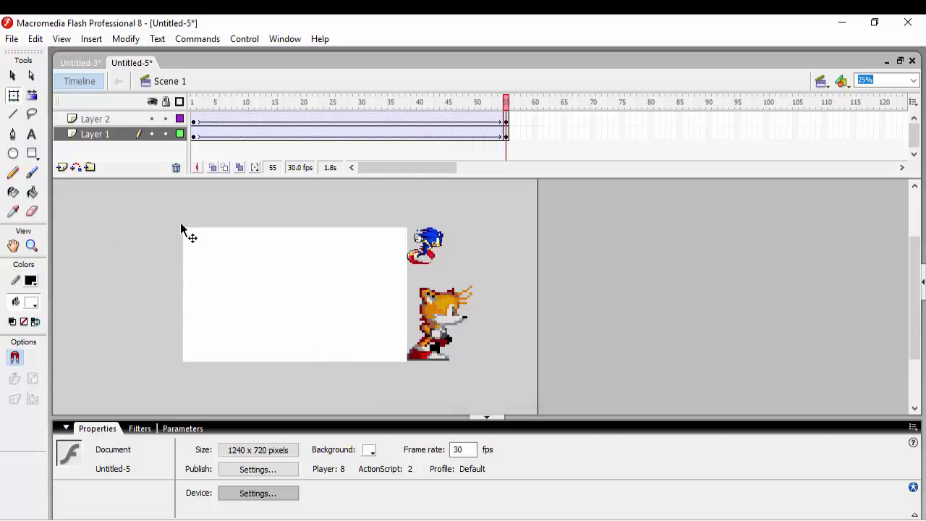
Examine the keyframes inside the Tails_Run symbol, return to Scene 1, check the Tails instance's loop settings and play the animation
double_click(435, 322)
click(193, 120)
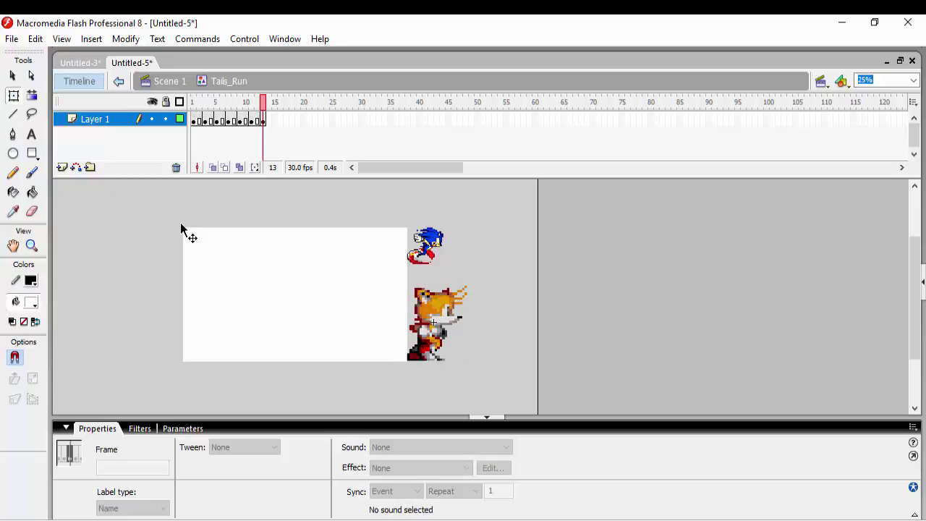
double_click(181, 228)
click(438, 322)
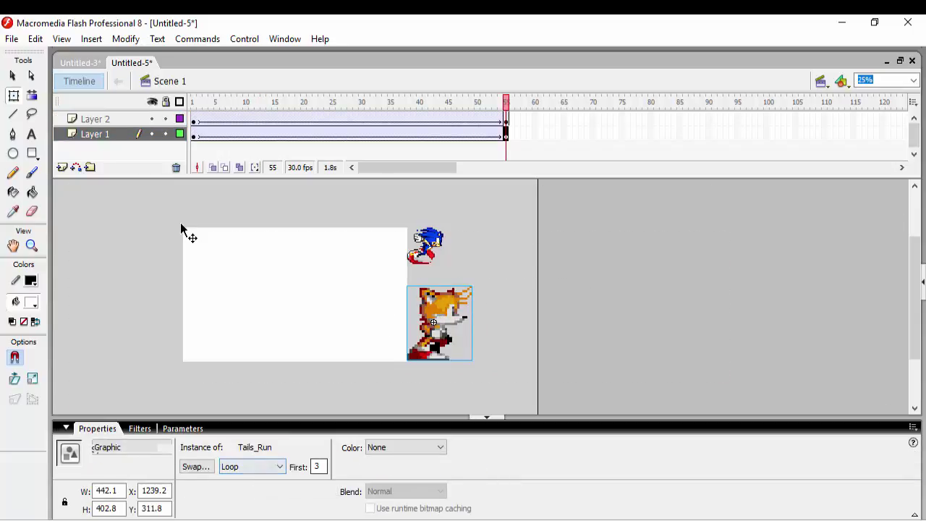
key(Return)
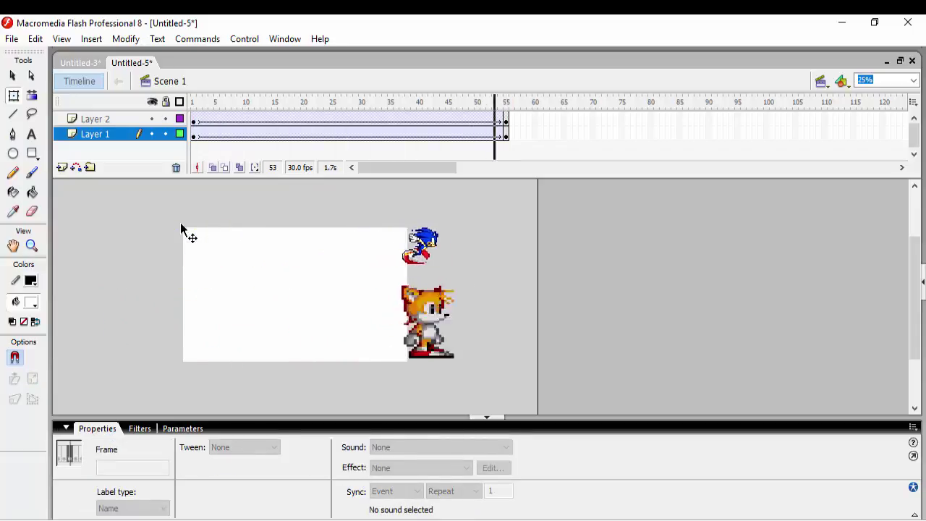
Delete Layer 2 with the Sonic animation from Scene 1 and play the remaining Tails animation
key(Return)
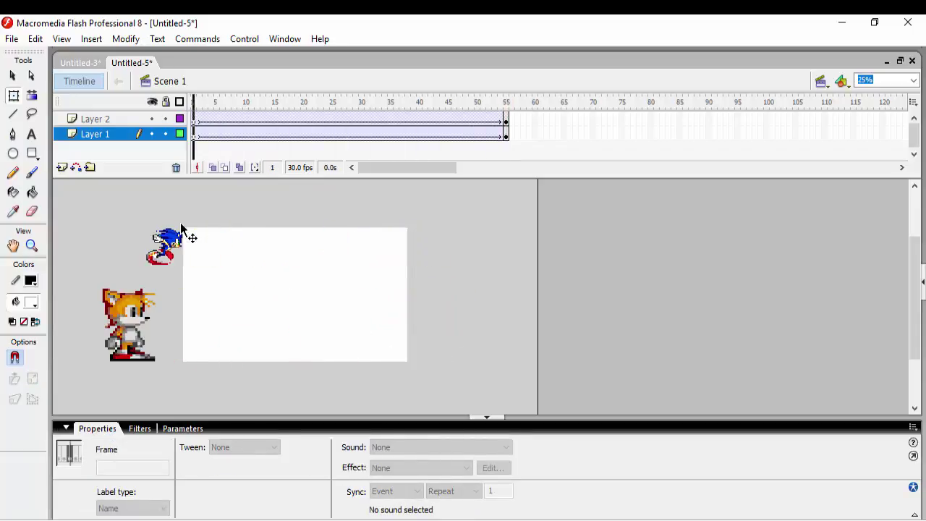
right_click(96, 118)
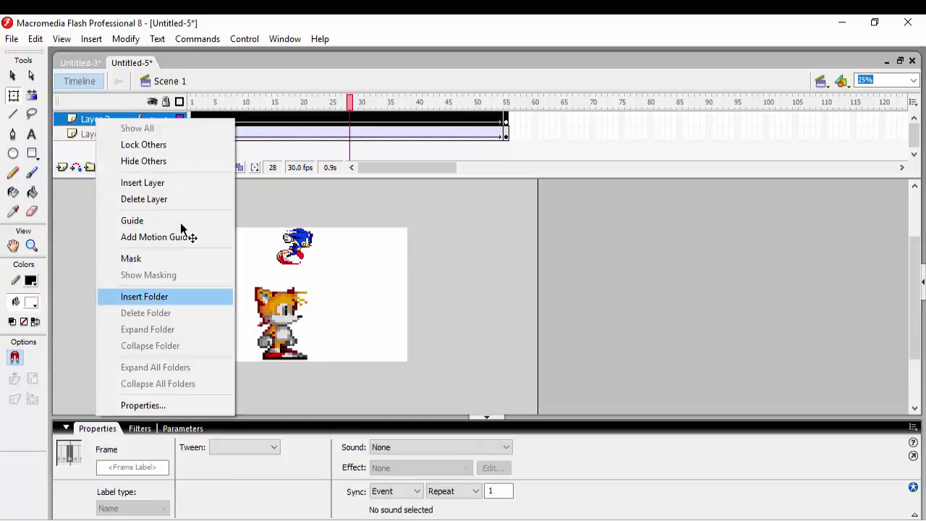
click(144, 198)
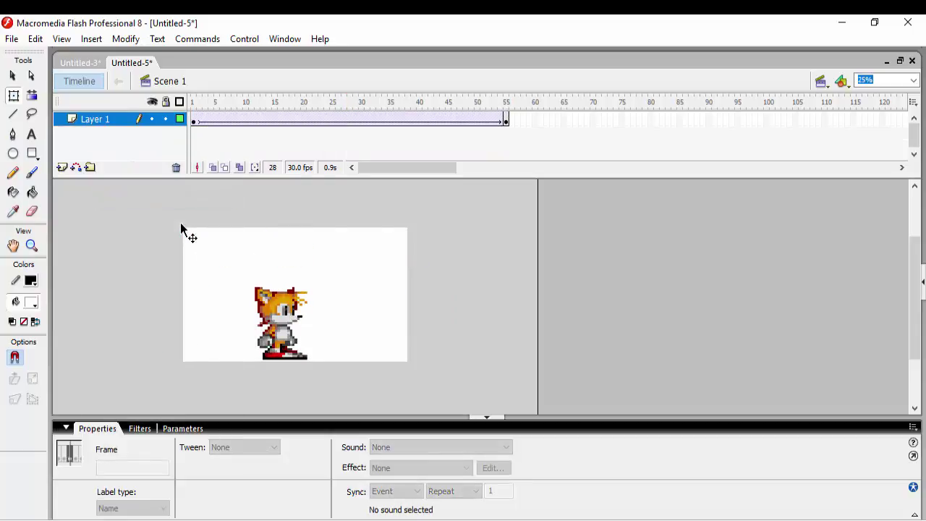
key(Return)
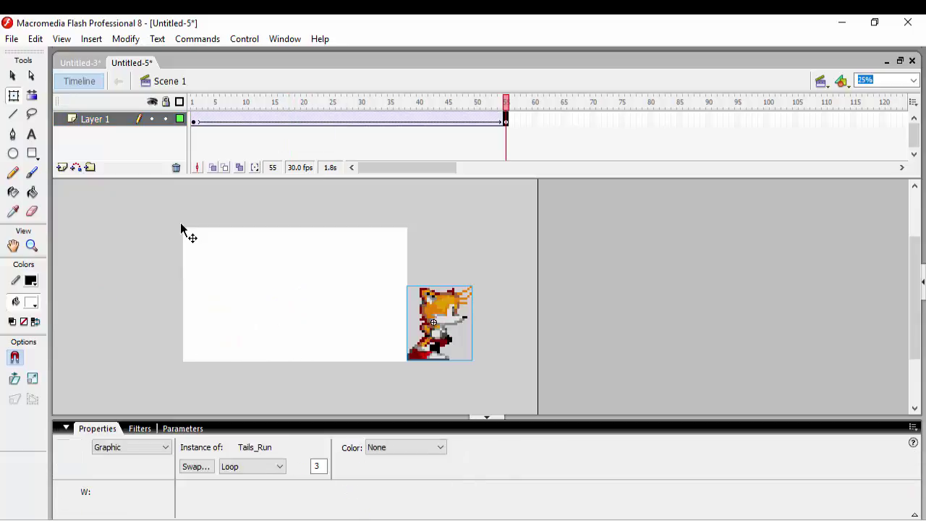
Open the Tails_Run symbol and remove its first two frames, which hold the standing pose
key(ctrl+e)
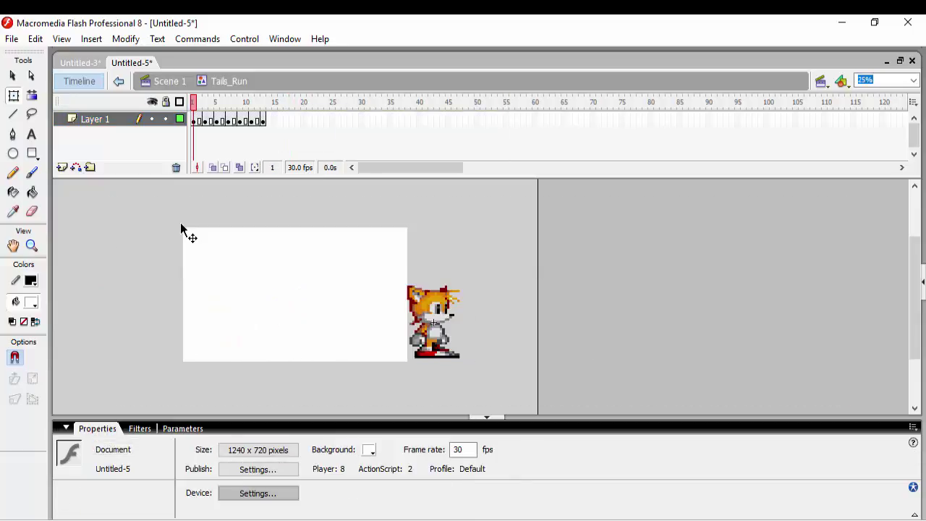
key(period)
key(comma)
key(period)
key(period)
key(comma)
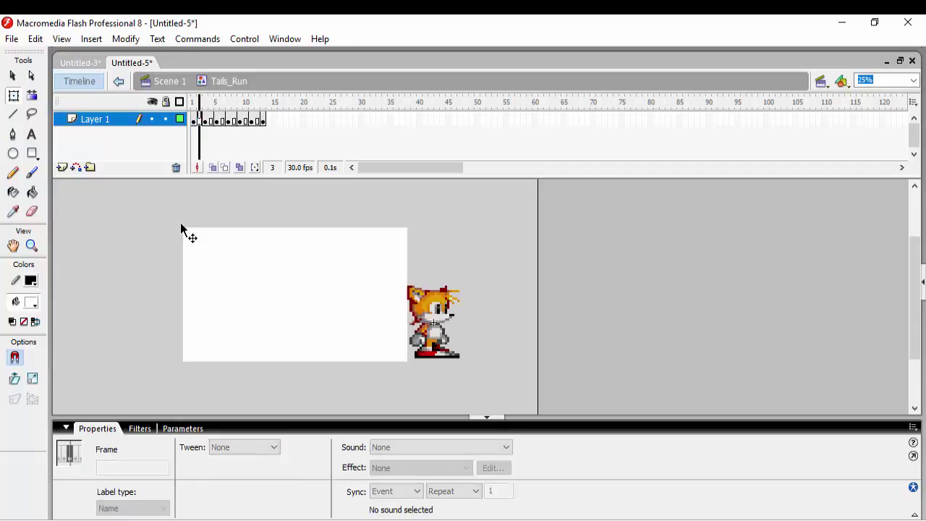
key(comma)
key(shift+F10)
key(Down)
key(Down)
key(Return)
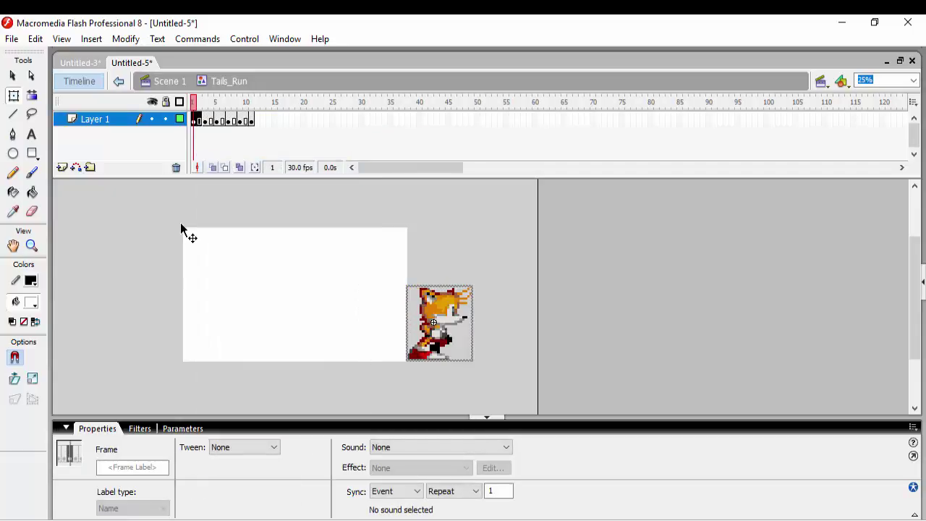
Play the Tails animation in Scene 1 and check the remaining running frames inside the Tails_Run symbol
key(ctrl+e)
key(Return)
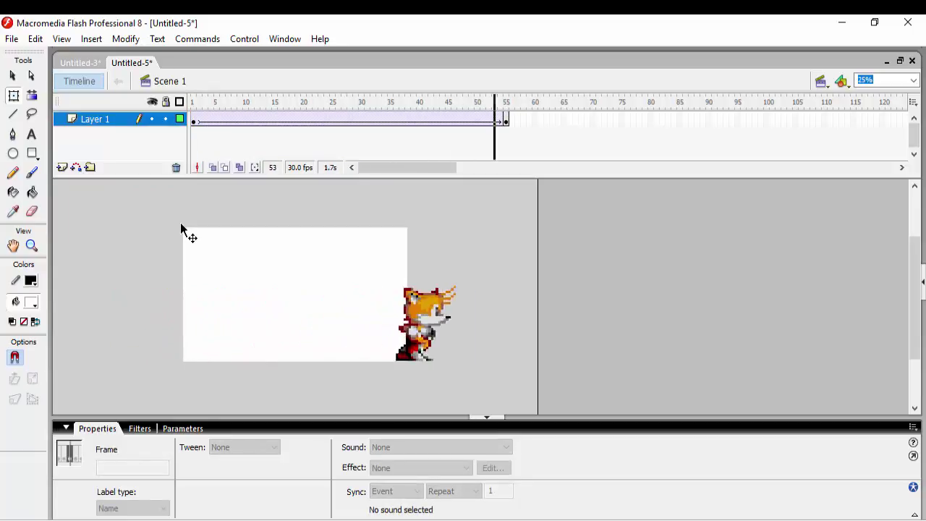
key(ctrl+a)
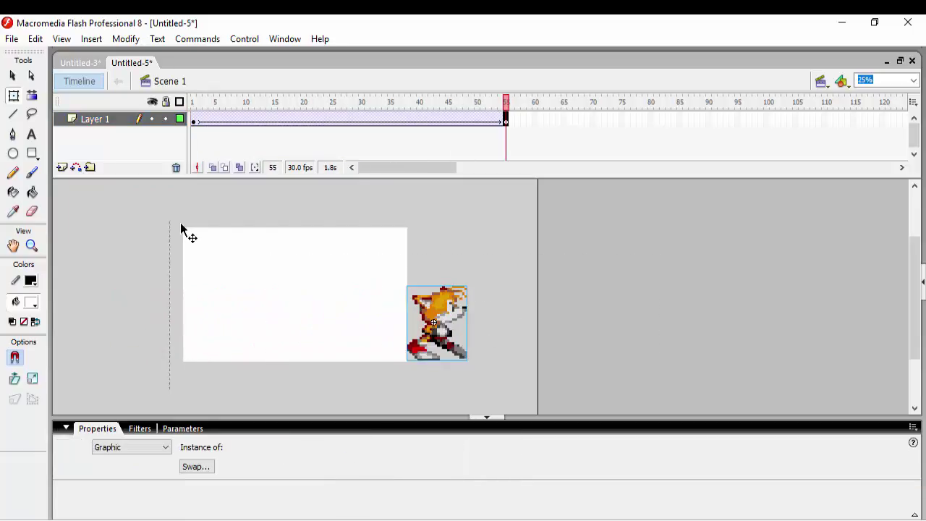
key(ctrl+e)
key(Return)
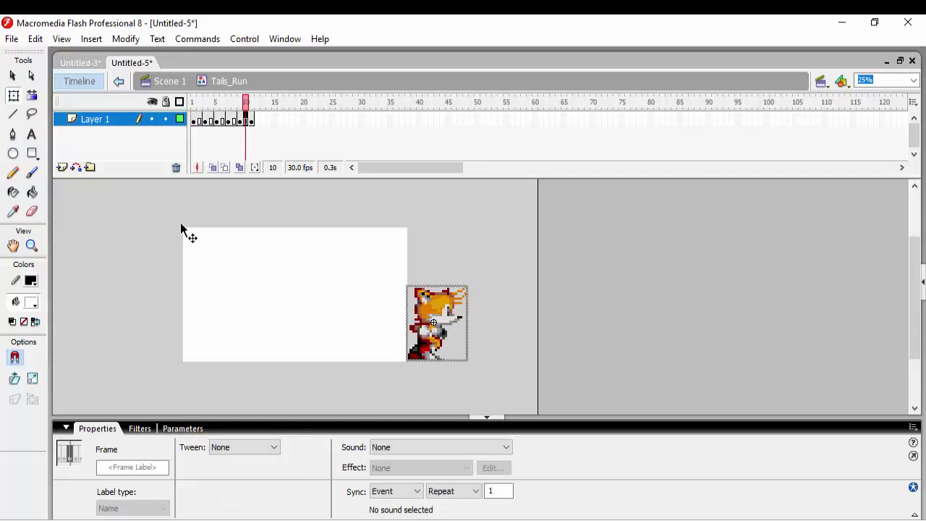
key(ctrl+e)
key(Return)
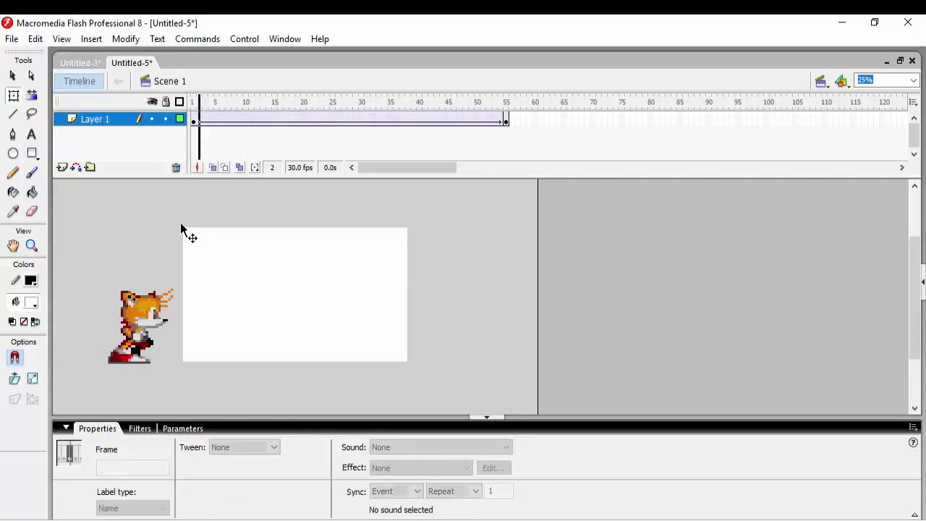
key(Return)
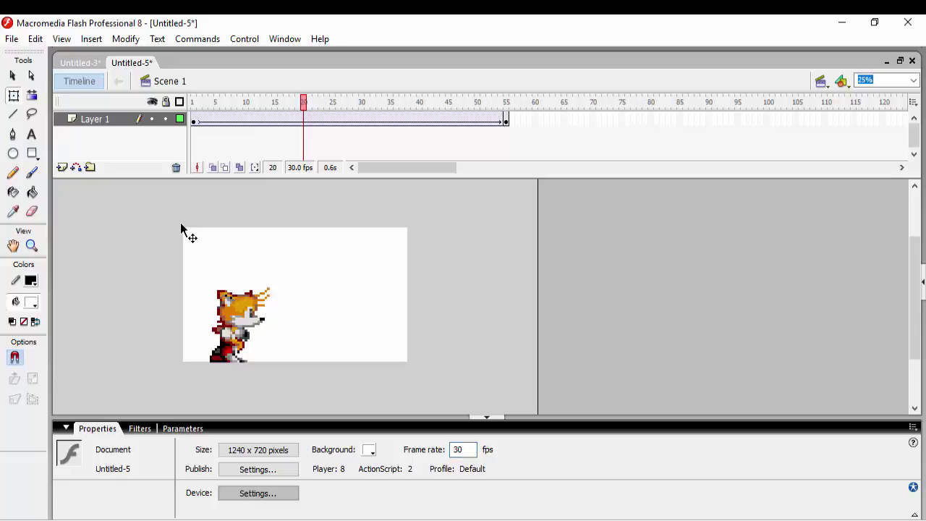
key(Return)
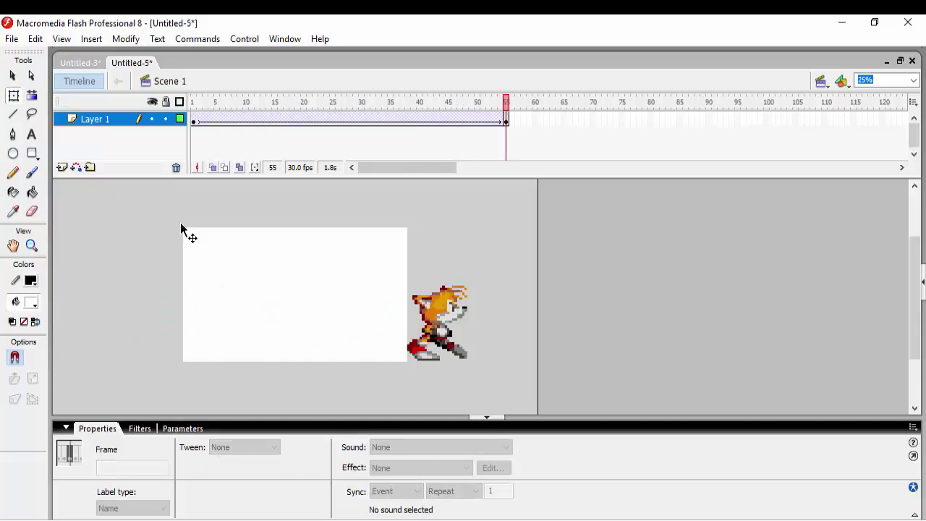
key(Return)
Import all the Tails' Tails Sprites PNG files from the Desktop folder Tails Sprite > Tail into the library
key(alt+f)
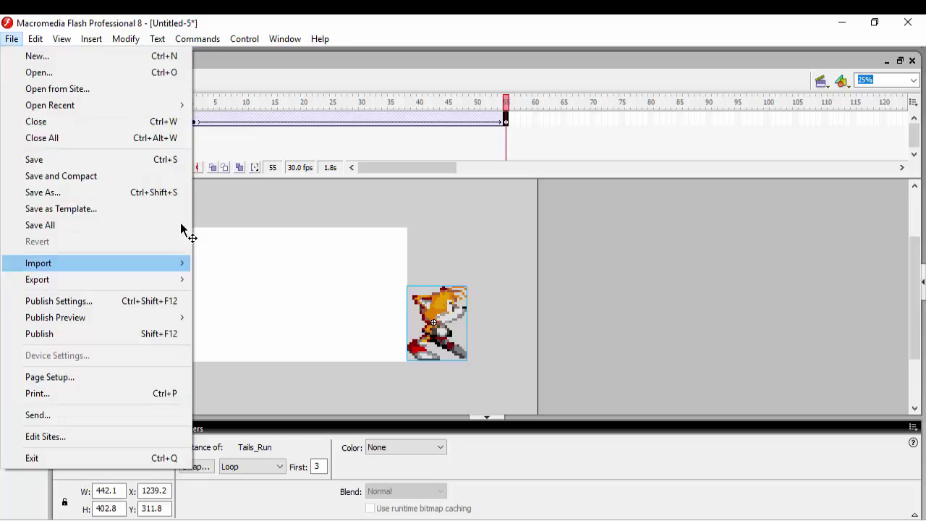
key(Right)
key(Down)
key(Return)
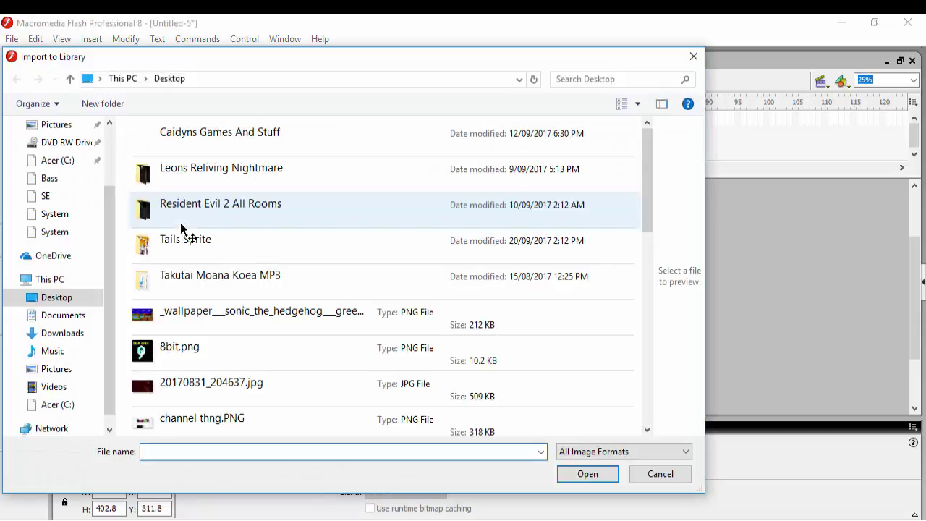
double_click(181, 225)
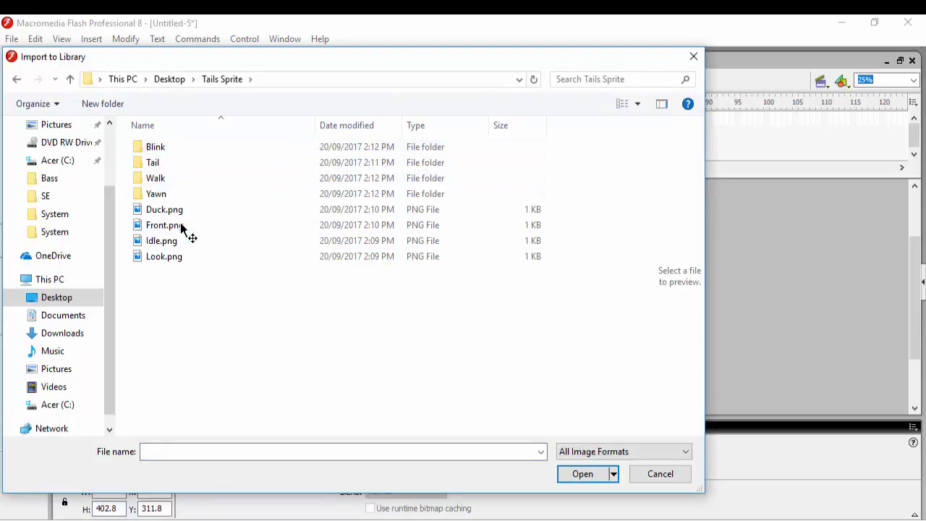
mouse_move(125, 198)
mouse_down()
mouse_move(202, 175)
mouse_move(229, 144)
mouse_up()
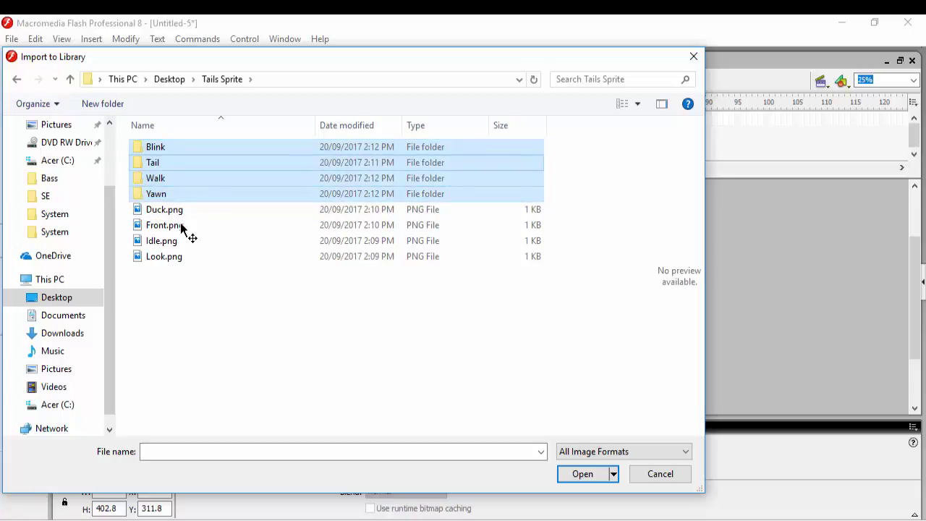
key(Down)
key(Return)
drag(177, 393, 622, 115)
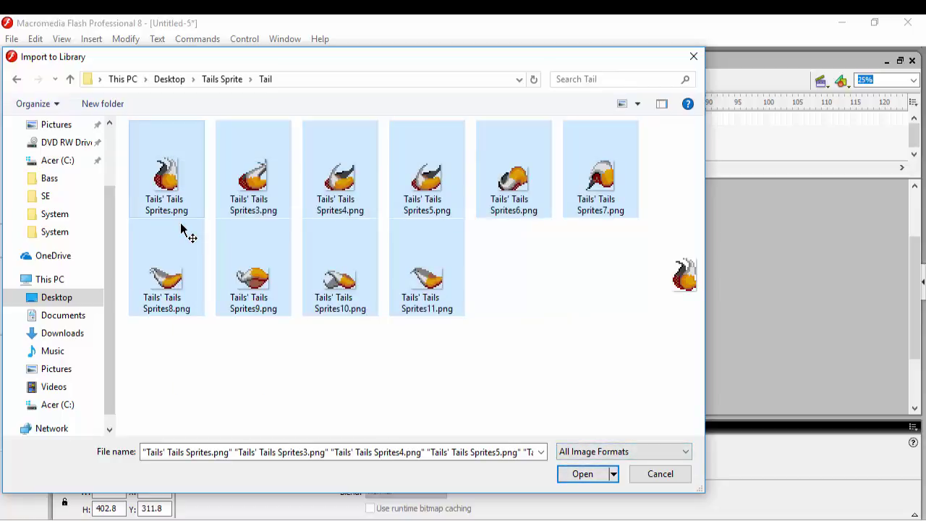
key(Return)
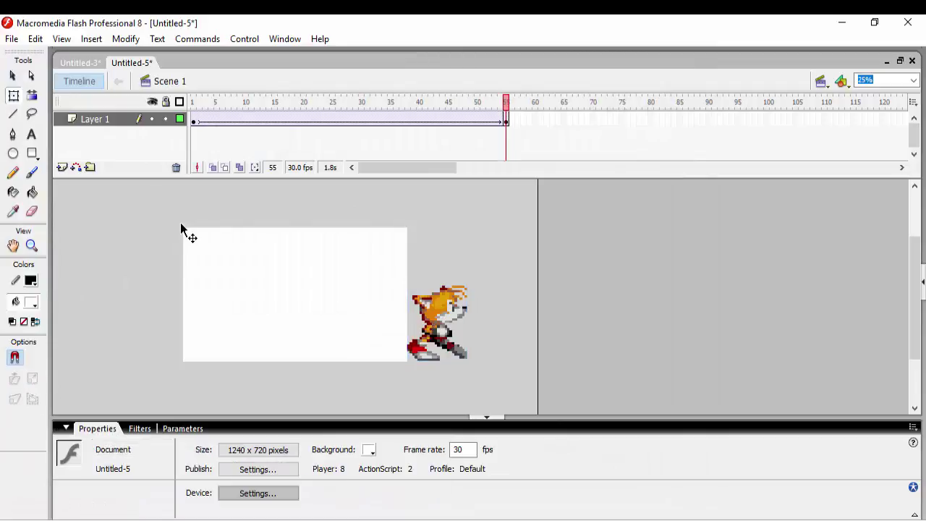
Open the Tails_Run symbol for editing with the library shown
key(ctrl+l)
key(ctrl+l)
key(ctrl+a)
key(ctrl+e)
key(ctrl+l)
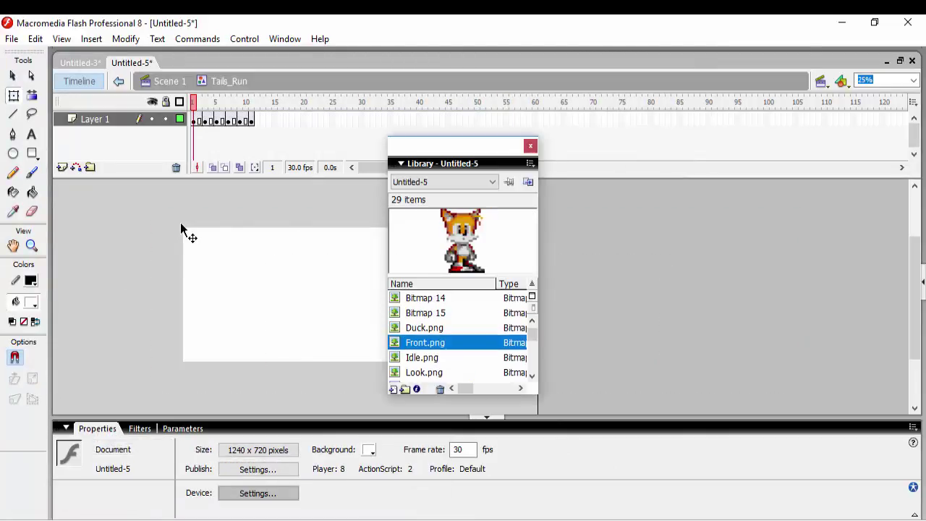
Compare the previews of Bitmap 14 and Bitmap 15 in the library
key(Up)
key(Up)
key(Up)
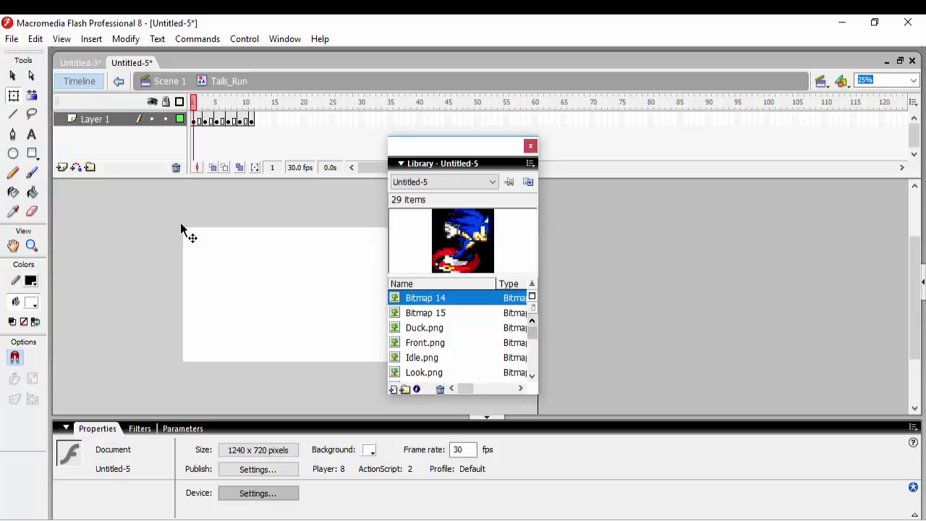
key(Down)
key(Up)
key(Down)
key(Up)
key(Down)
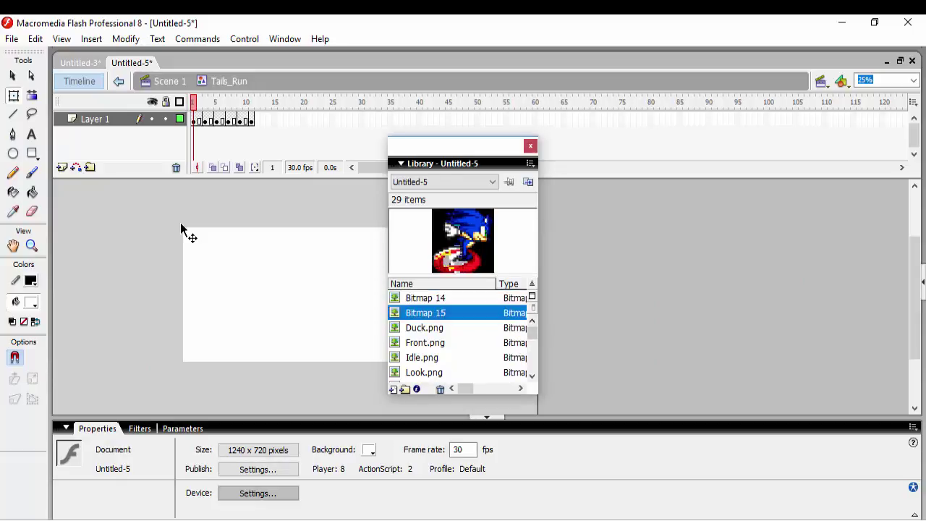
key(Up)
key(Down)
key(shift+Up)
key(shift+Down)
key(Up)
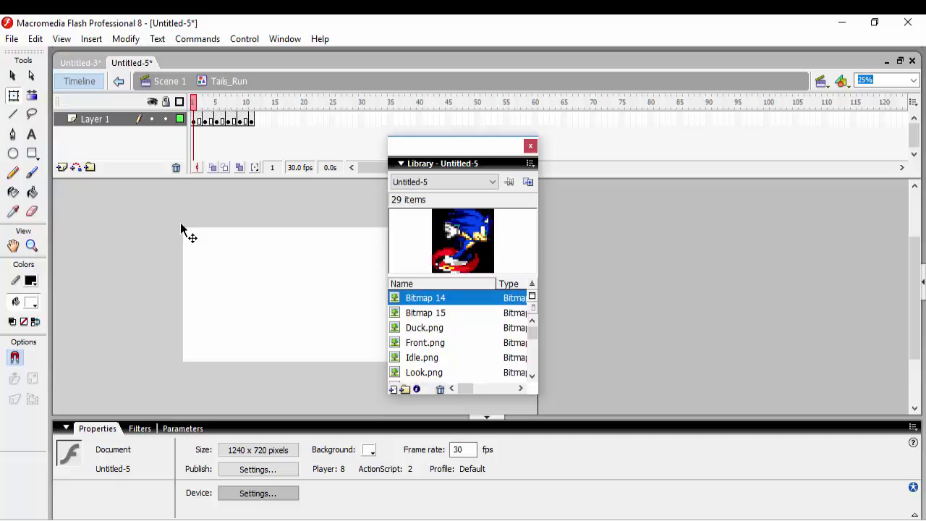
key(Down)
key(Down)
key(Down)
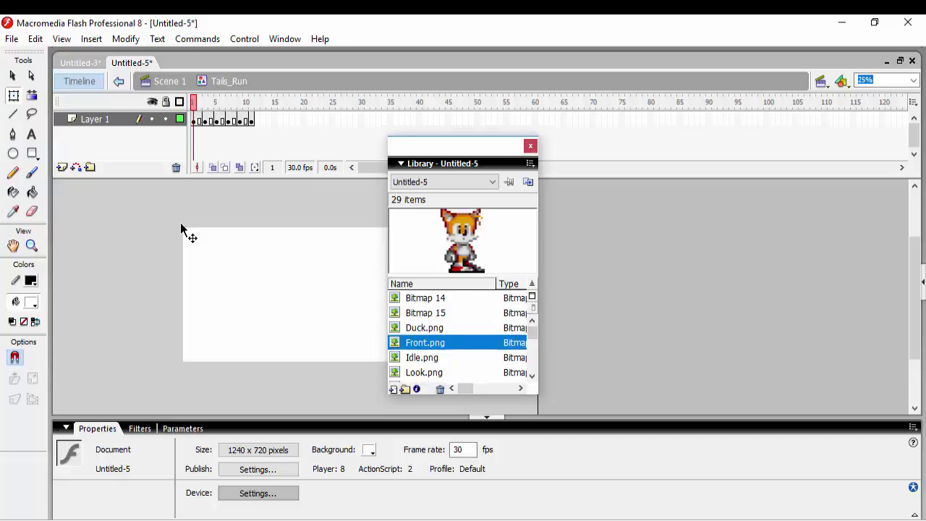
key(Up)
key(Up)
key(Up)
key(Down)
key(Up)
key(Down)
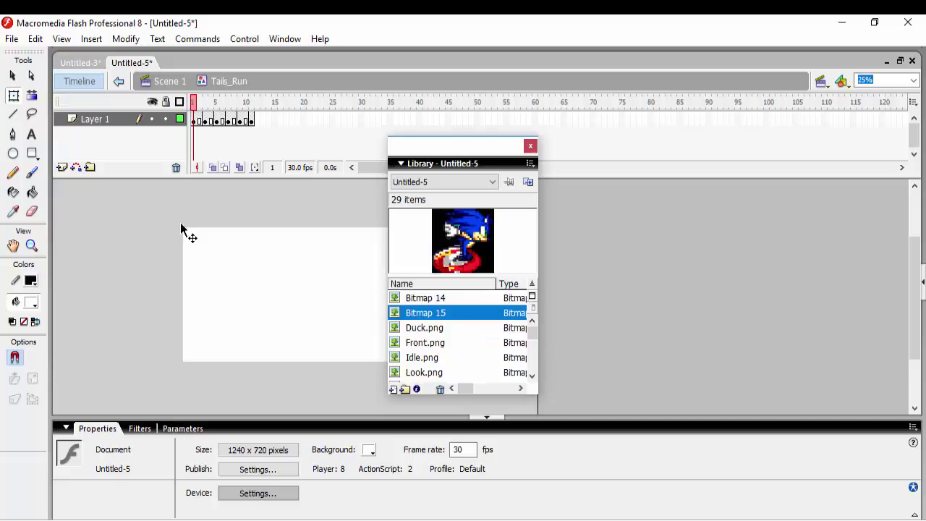
Place two Sonic bitmaps inside the Tails_Run symbol and delete them again
drag(425, 312, 258, 294)
key(ctrl+a)
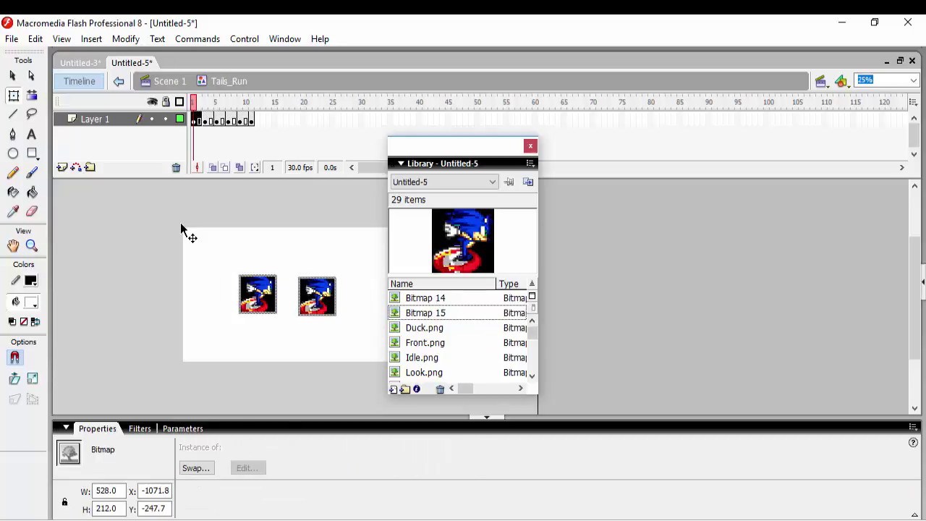
key(Delete)
Look through the library for the imported tail bitmaps, select Tails' Tails Sprites.png and move the library clear of the Tails sprite
key(Down)
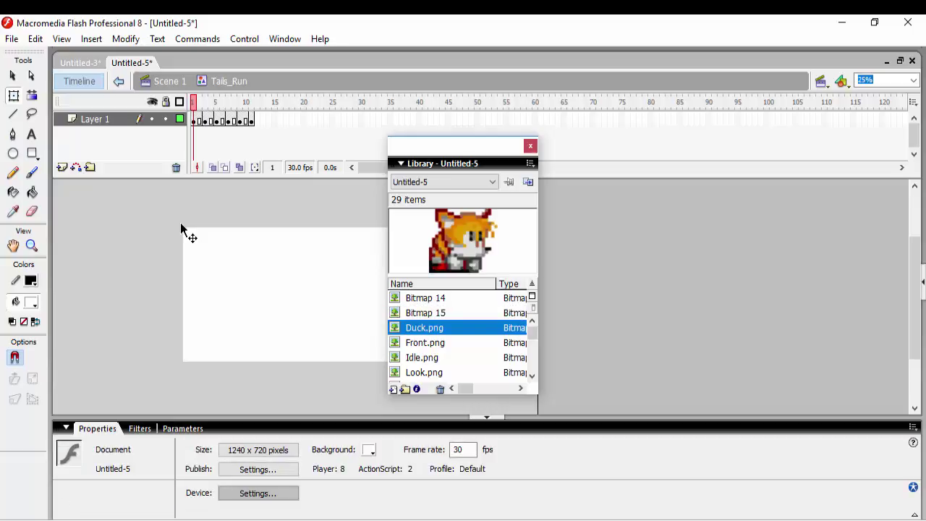
key(Down)
key(Down)
key(Down)
key(Down)
key(Down)
key(Down)
key(Down)
key(Down)
key(Down)
key(Down)
key(Down)
key(Down)
key(Down)
key(Down)
key(Down)
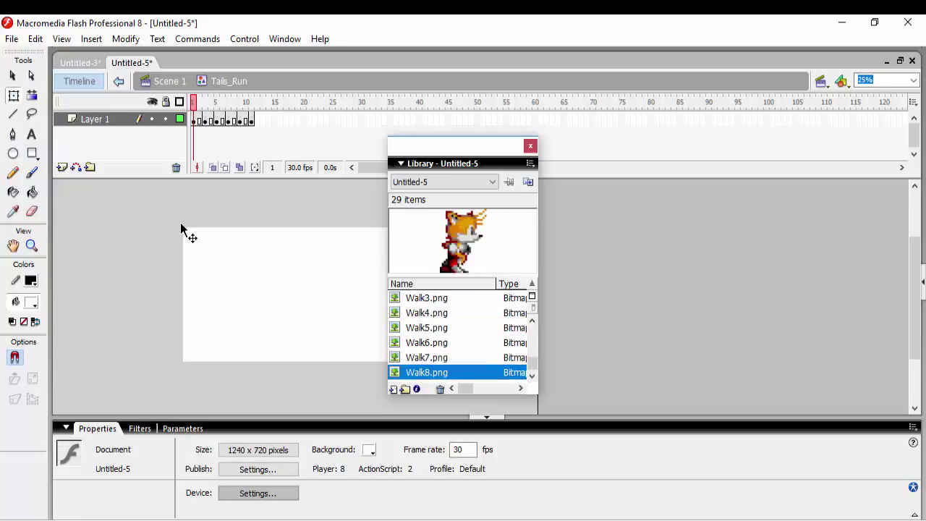
key(Up)
key(Up)
key(Up)
key(Up)
key(Up)
key(Up)
key(Up)
key(Up)
key(Up)
key(Up)
key(Up)
key(Up)
key(Down)
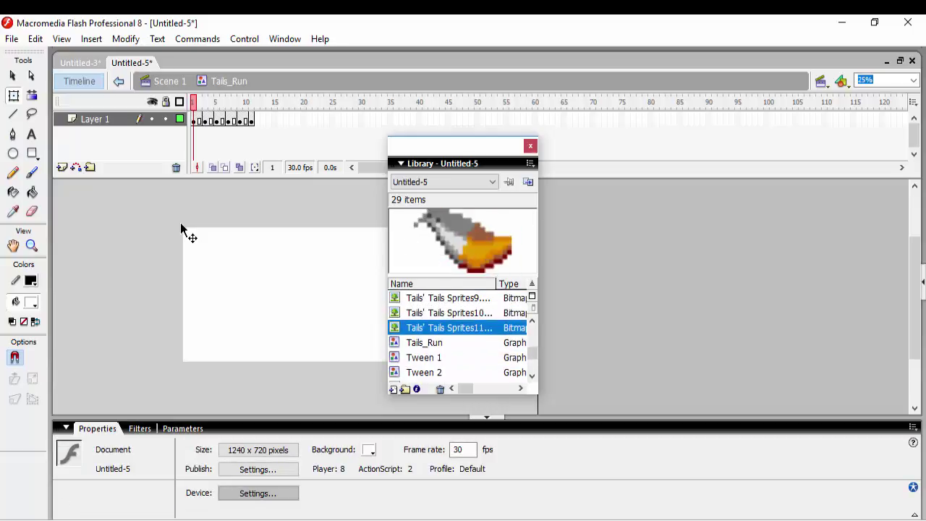
key(Up)
key(Up)
key(Up)
key(Up)
key(Up)
key(Up)
key(Up)
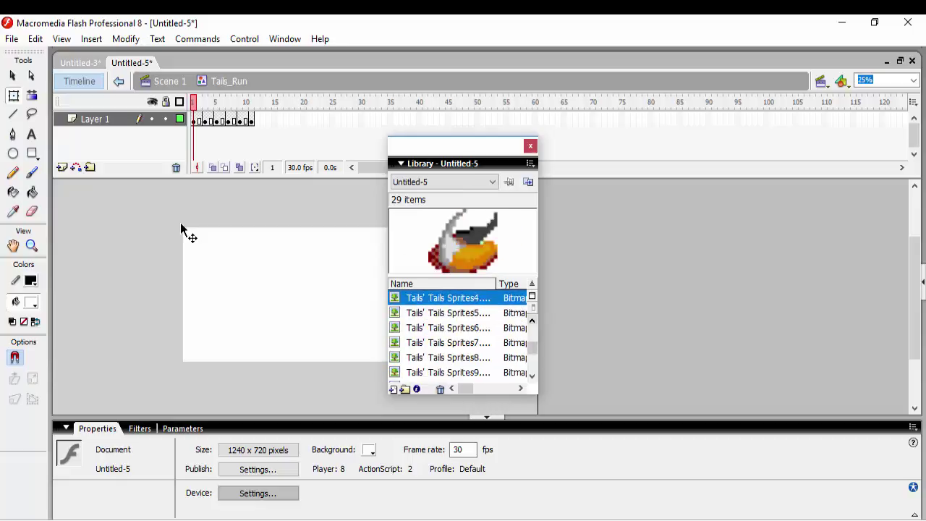
key(Down)
key(Down)
key(Down)
key(Down)
key(Down)
key(Down)
key(Down)
key(Down)
key(Down)
key(Down)
key(Down)
key(Down)
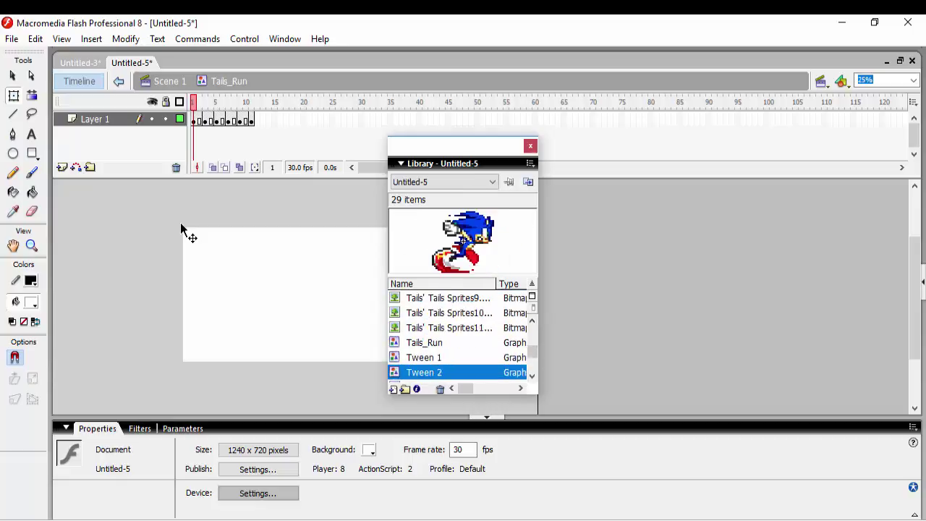
key(Down)
key(Up)
key(Up)
key(Up)
key(Up)
key(Up)
key(Up)
key(Up)
key(Up)
key(Up)
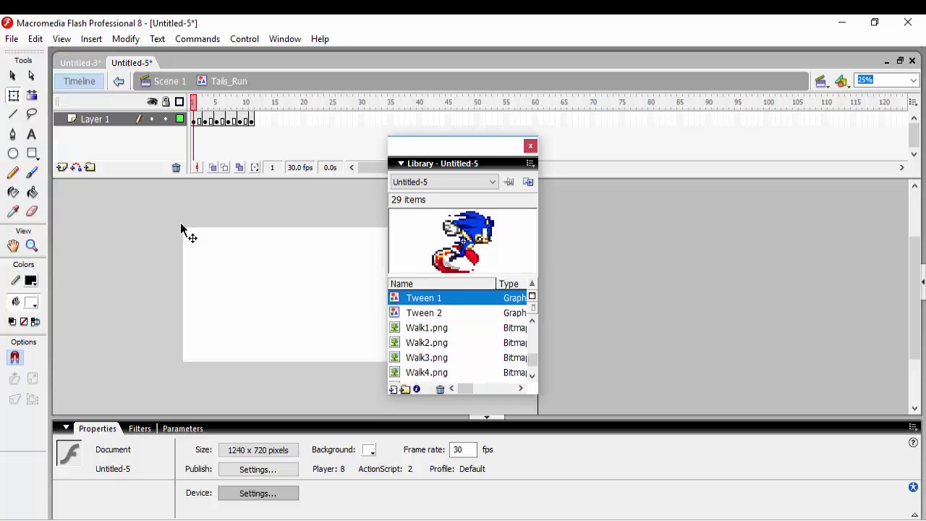
key(Up)
key(Up)
key(Up)
key(Up)
key(Up)
key(Up)
key(Up)
key(Up)
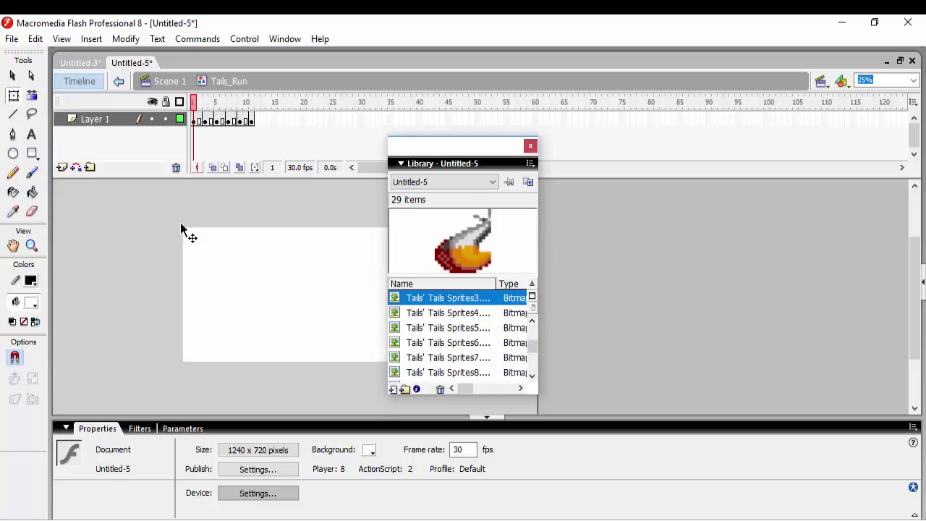
key(Up)
key(Down)
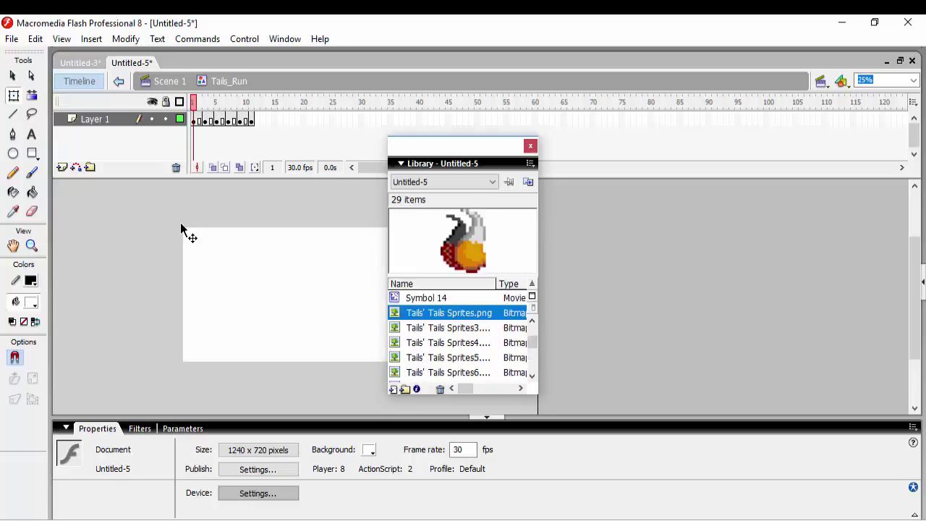
drag(437, 147, 599, 154)
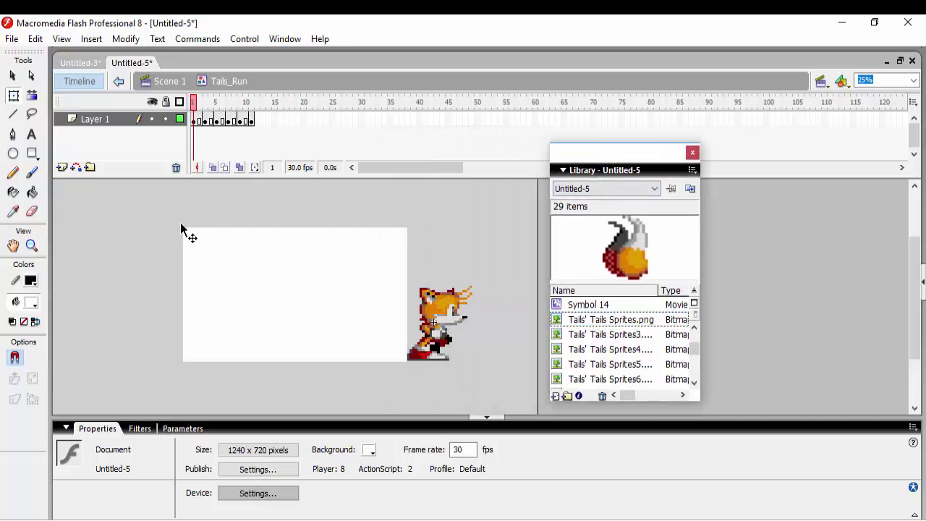
Insert a new layer above Layer 1 in the Tails_Run symbol
key(.)
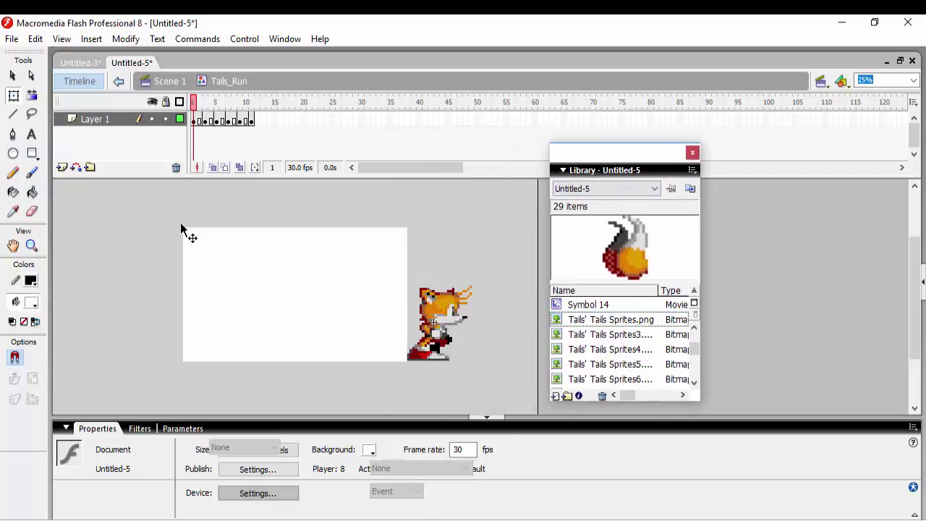
key(ctrl+a)
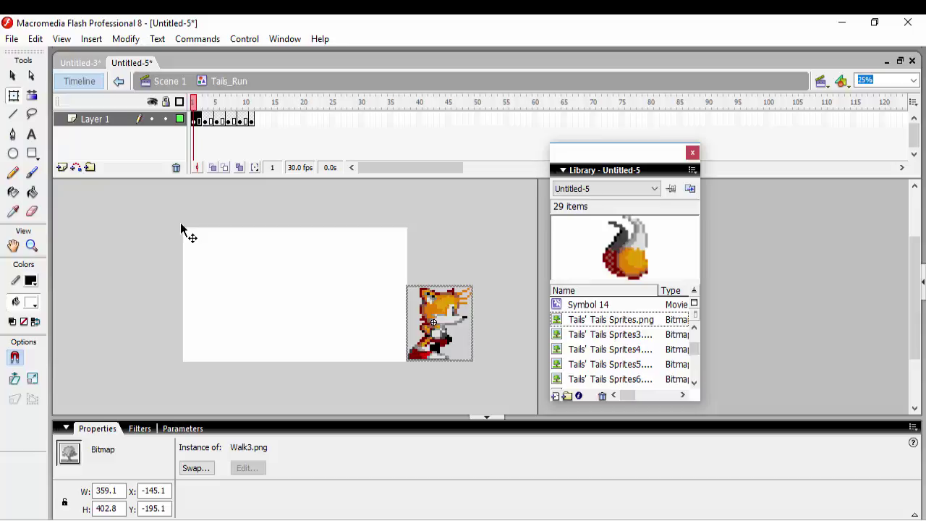
key(alt+i)
key(t)
key(l)
click(181, 229)
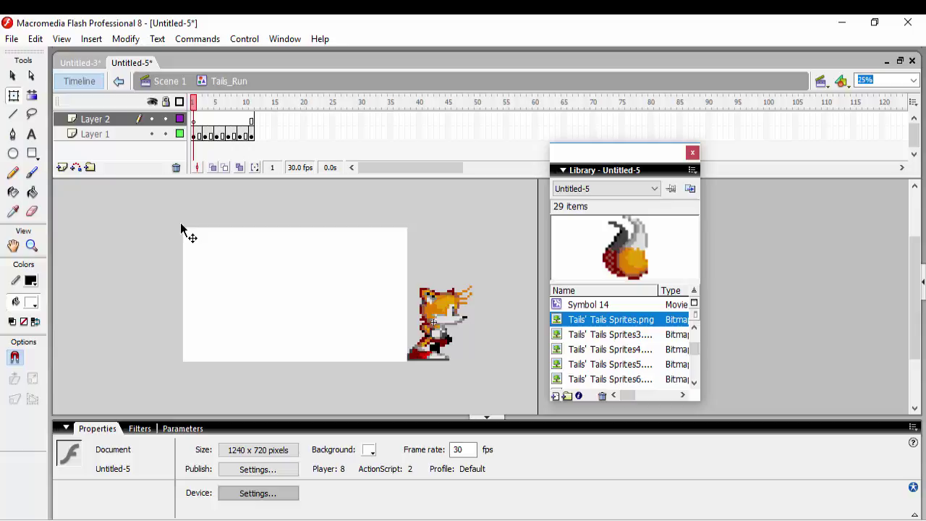
drag(610, 318, 416, 331)
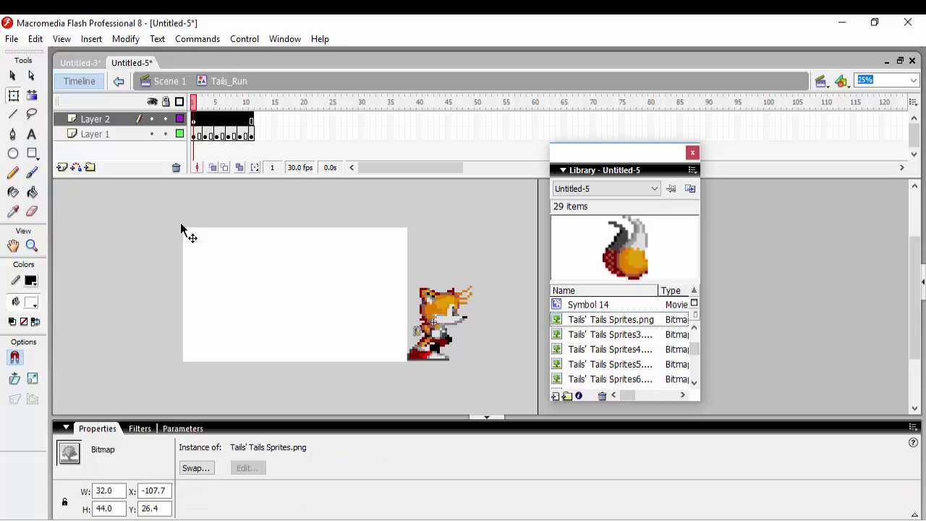
key(ctrl+z)
key(ctrl+z)
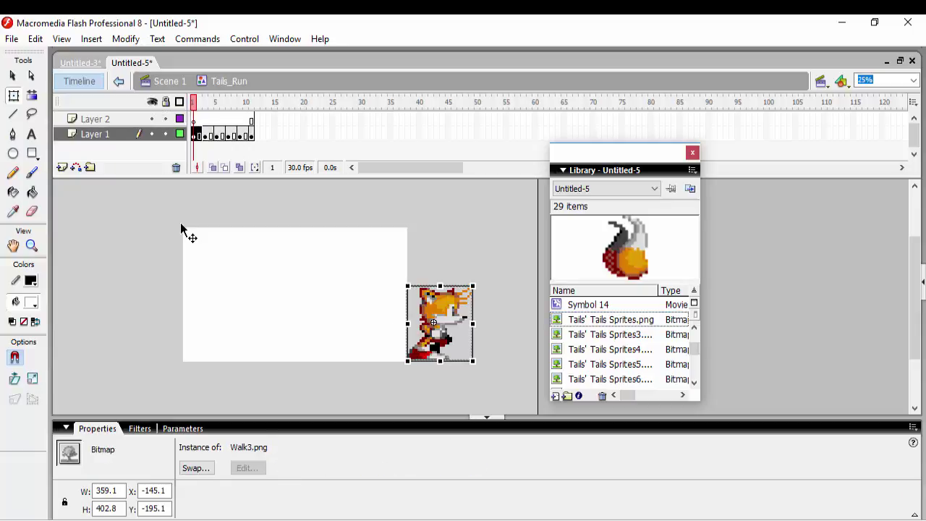
Copy the Walk3.png Tails sprite onto Layer 2, exactly over the original
click(199, 119)
key(ctrl+v)
drag(474, 295, 396, 322)
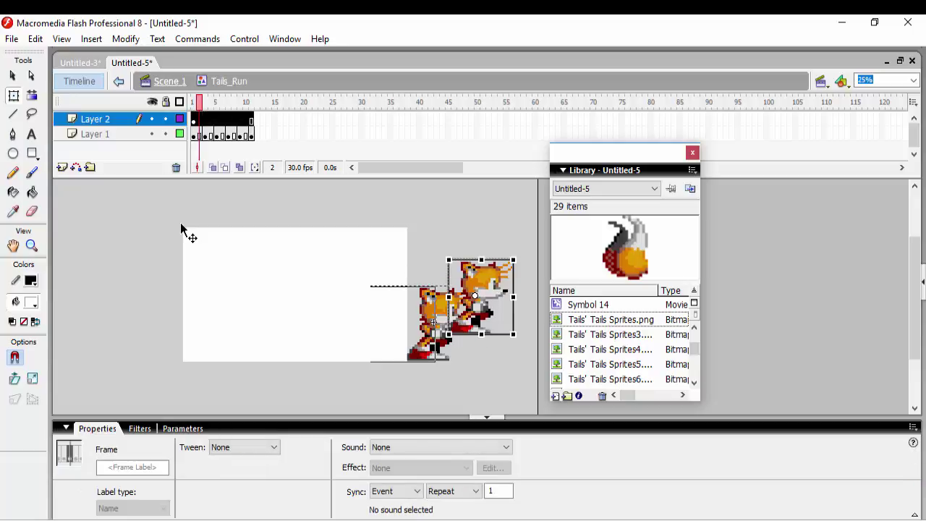
key(ctrl+z)
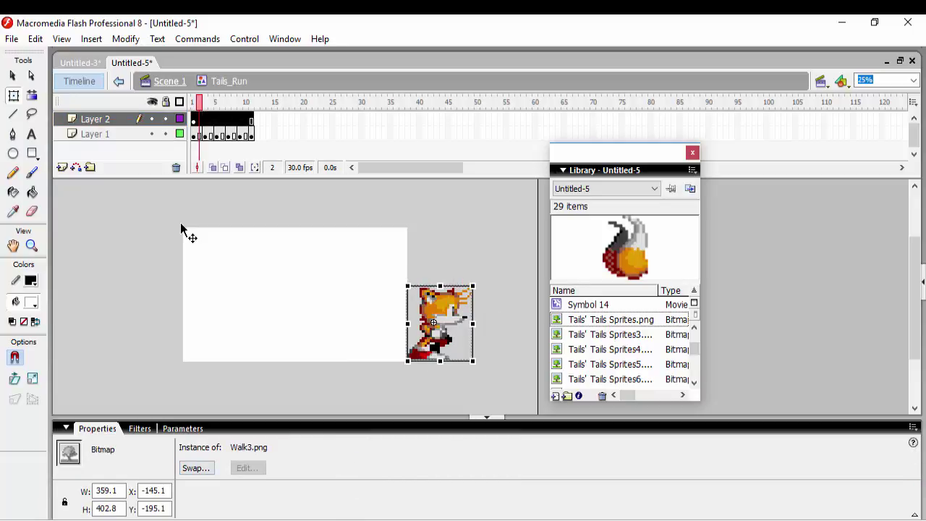
Swap the copied sprite on Layer 2 for the bitmap Tails' Tails Sprites.png
click(196, 467)
key(Up)
key(Up)
key(Up)
key(Up)
key(Up)
key(Up)
key(Up)
key(Up)
key(Up)
key(Up)
key(Up)
key(Up)
key(Up)
key(Up)
key(Up)
key(Up)
key(Up)
key(Up)
key(Up)
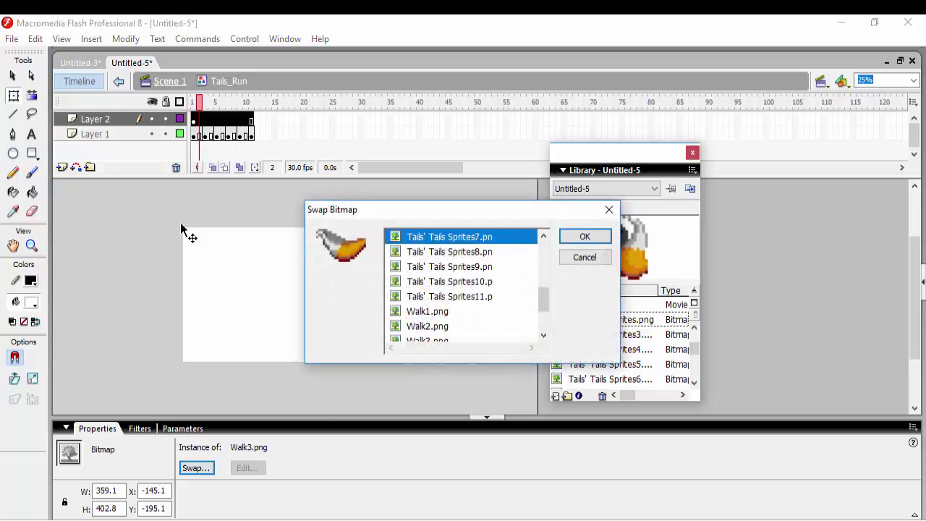
key(Down)
key(Down)
key(Down)
key(Down)
key(Down)
key(Down)
key(Down)
key(Down)
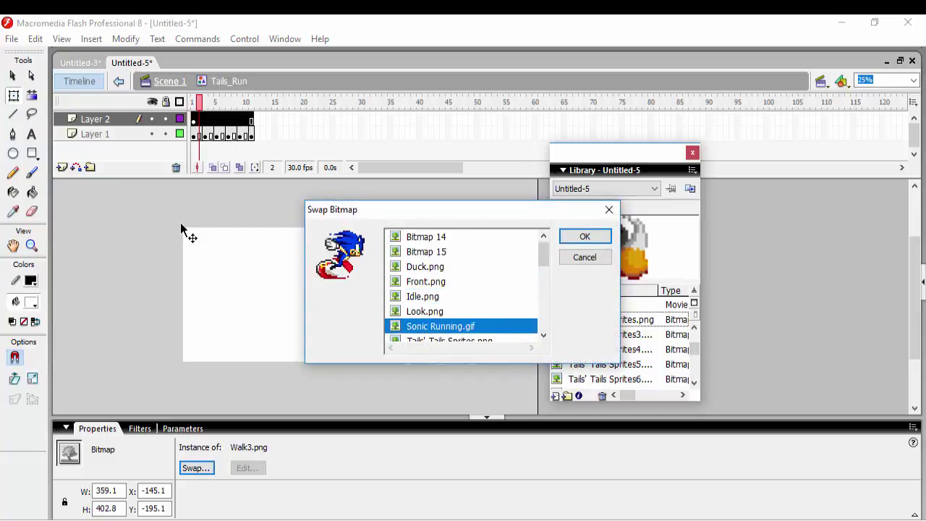
key(Up)
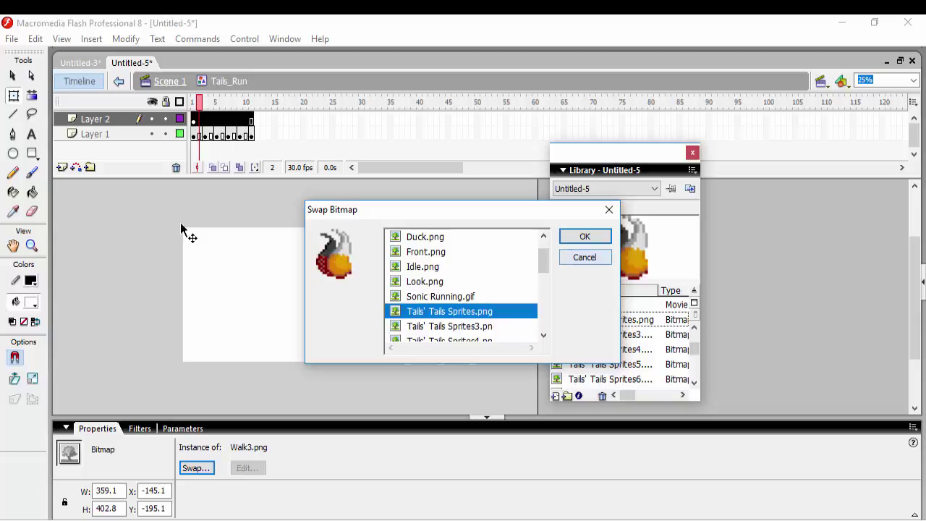
key(Return)
Position the tail sprite against Tails' back and move Layer 2 beneath Layer 1
drag(426, 312, 401, 314)
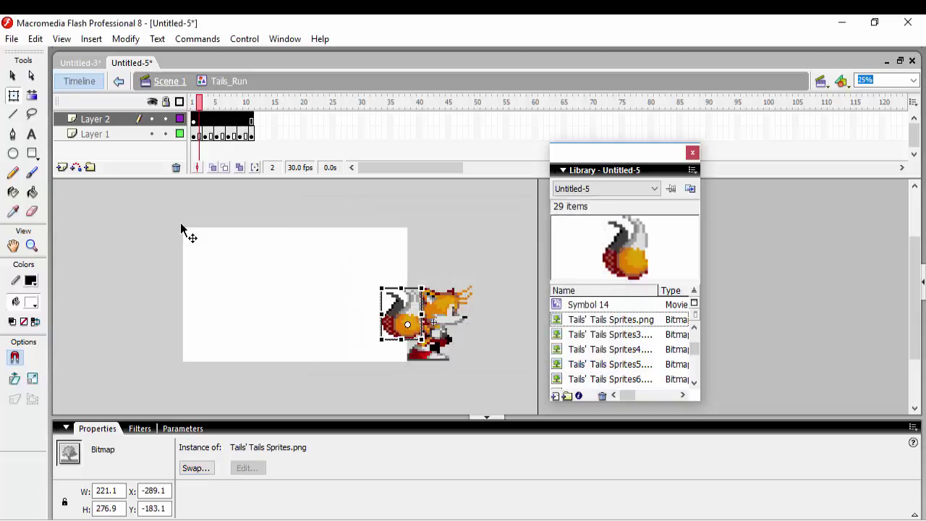
click(448, 311)
click(492, 311)
key(ctrl+y)
key(ctrl+y)
key(ctrl+y)
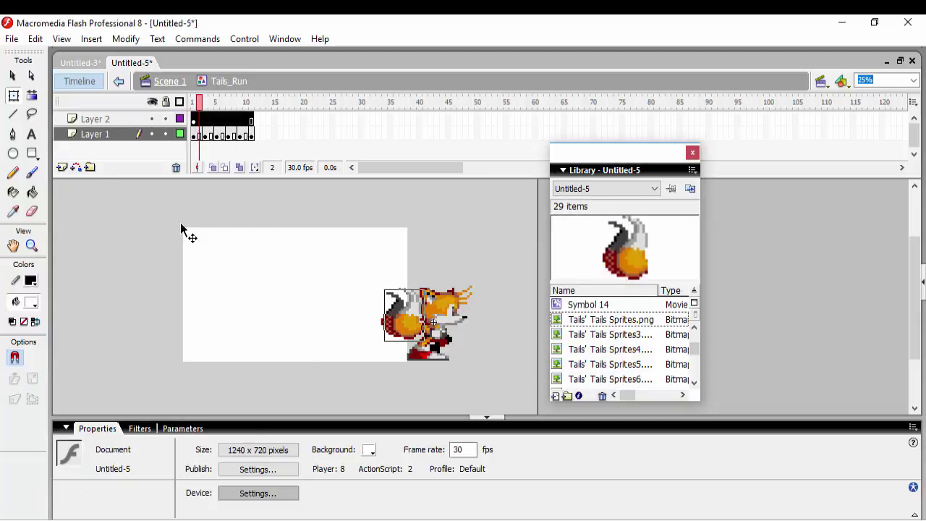
key(ctrl+y)
key(ctrl+y)
key(ctrl+y)
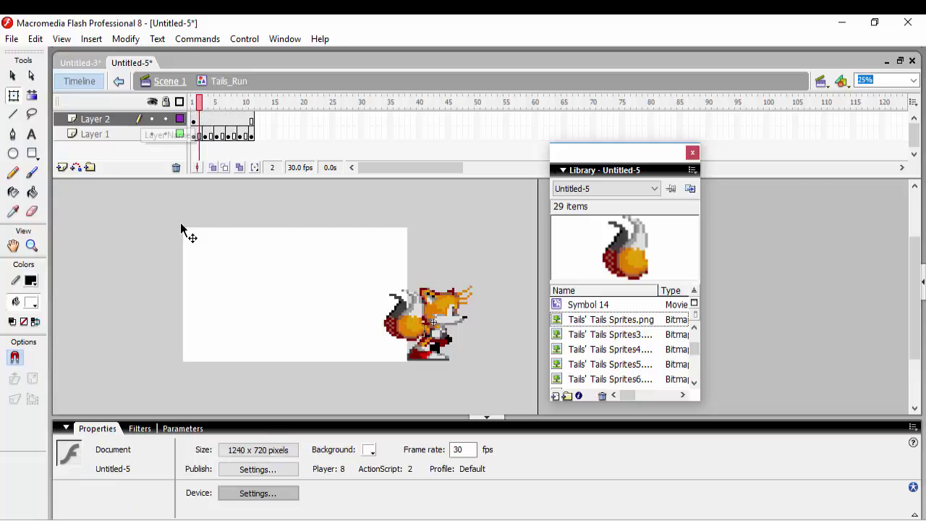
click(180, 224)
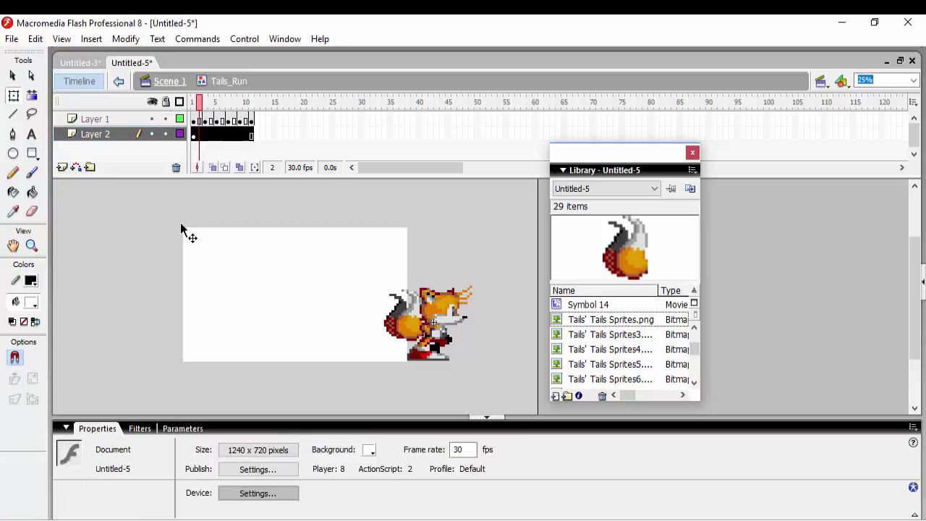
Try tilting the tail sprite counterclockwise behind Tails
click(404, 314)
drag(425, 286, 403, 285)
key(ctrl+y)
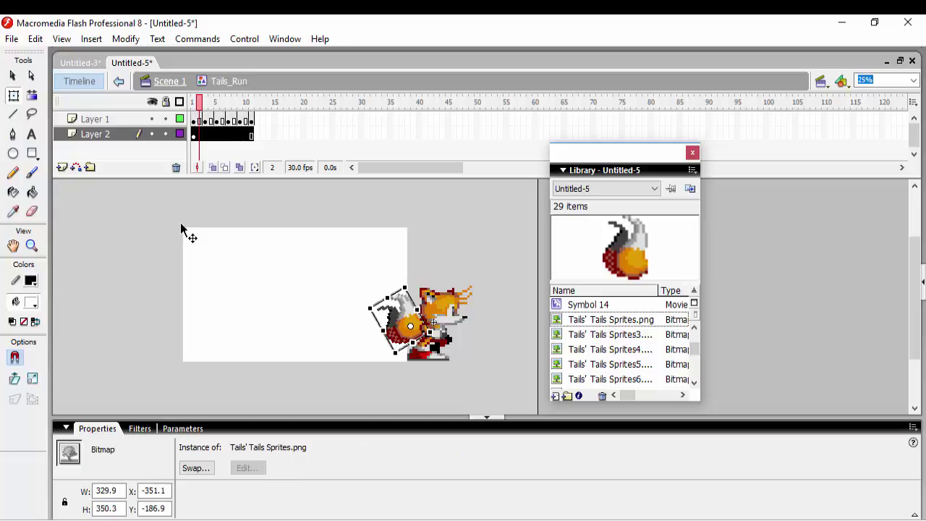
Compare the tail bitmaps in the swap list and swap the Layer 2 tail for Tails' Tails Sprites9.png
click(196, 467)
key(Up)
key(Down)
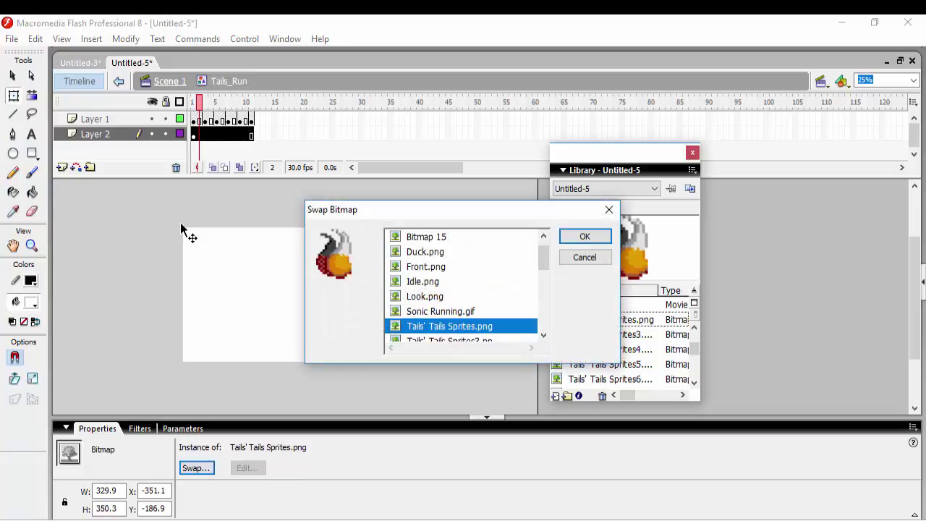
key(Down)
key(Down)
key(Down)
key(Up)
key(Up)
key(Up)
key(Down)
key(Down)
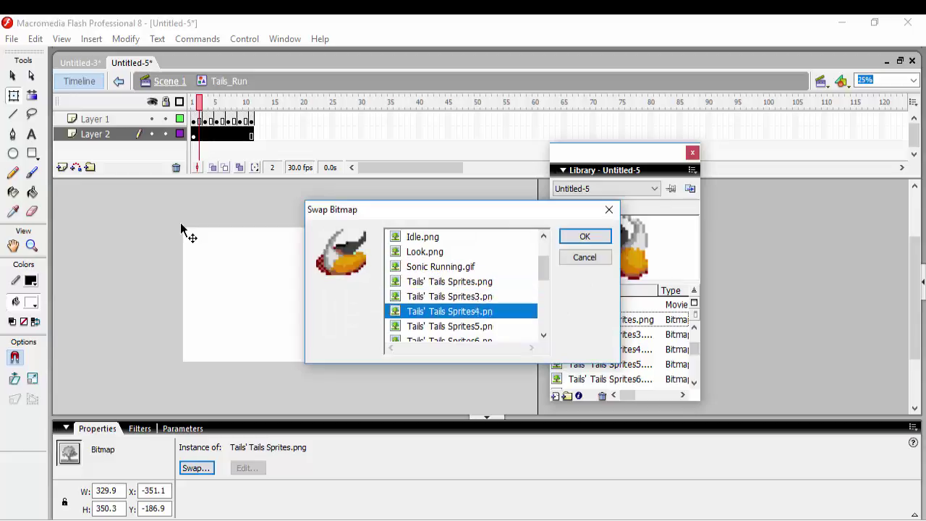
key(Down)
key(Down)
key(Down)
key(Up)
key(Up)
key(Up)
key(Up)
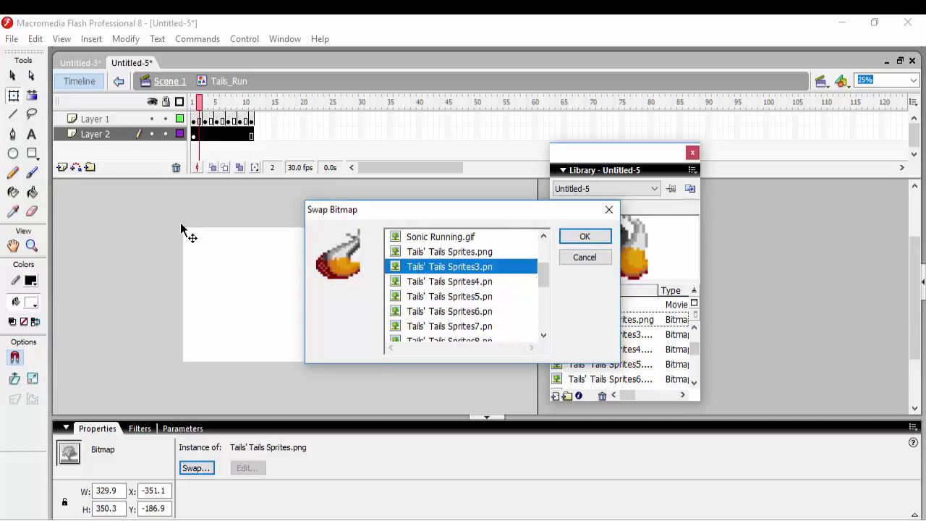
key(Down)
key(Down)
key(Down)
key(Down)
key(Down)
key(Down)
key(Down)
key(Down)
key(Down)
key(Down)
key(Down)
key(Down)
key(Up)
key(Up)
key(Up)
key(Up)
key(Up)
key(Up)
key(Up)
key(Up)
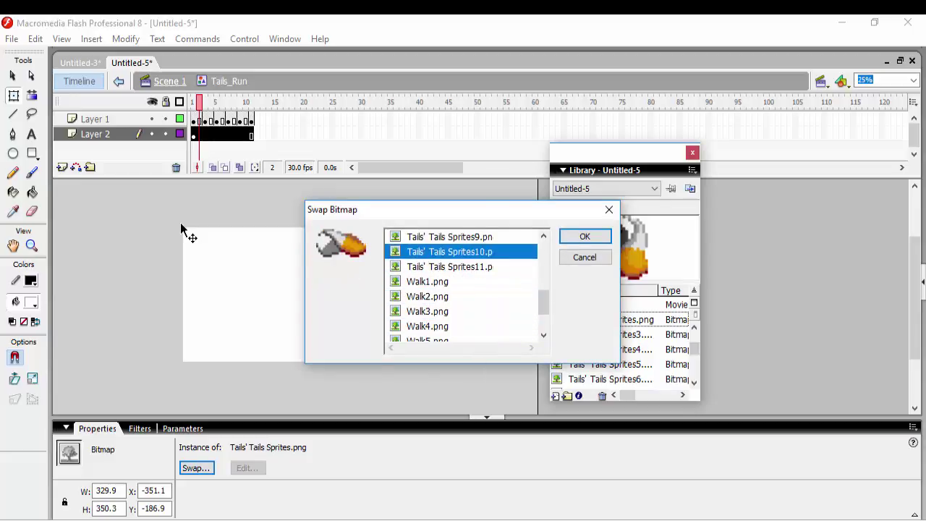
key(Up)
key(Down)
key(Down)
key(Down)
key(Down)
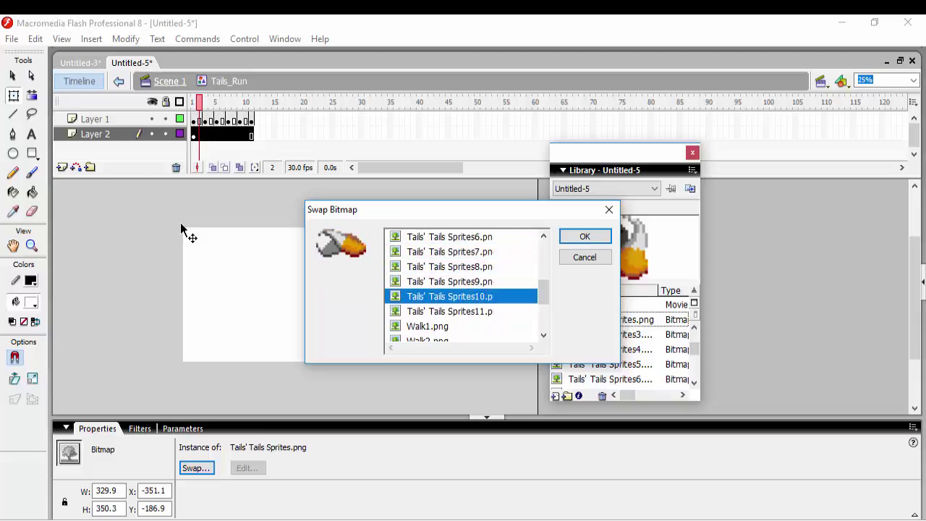
key(Up)
key(Up)
key(Down)
key(Return)
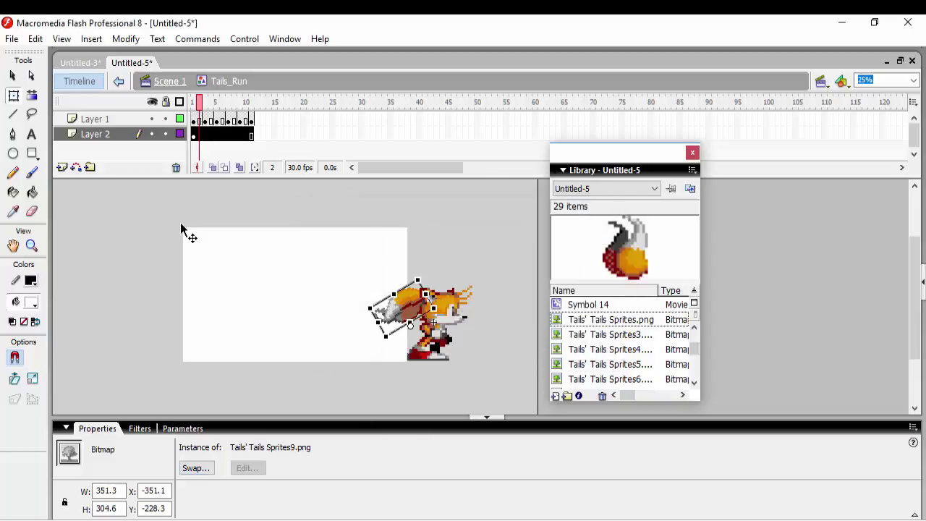
Remove the tail sprite's rotation and move it down to Tails' lower back, at X -321.0, Y -34.8
key(Return)
key(ctrl+shift+z)
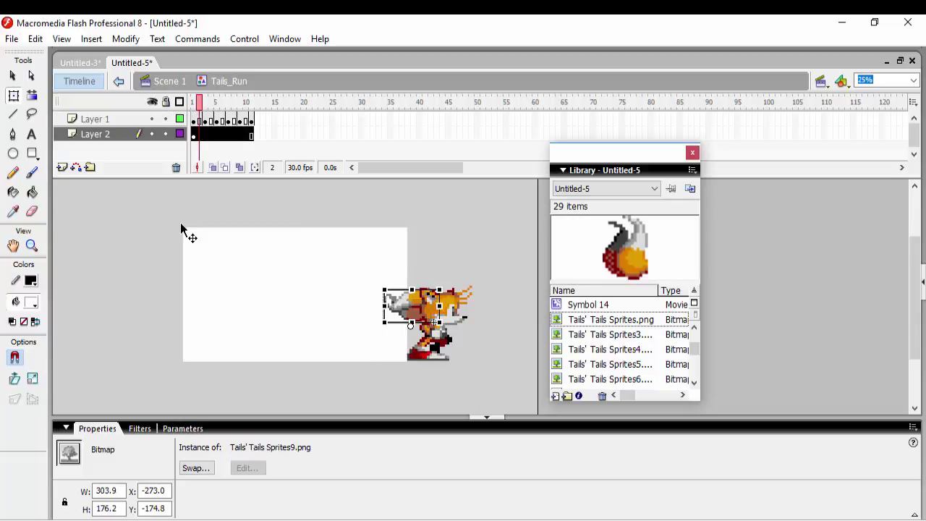
key(ctrl+z)
click(181, 229)
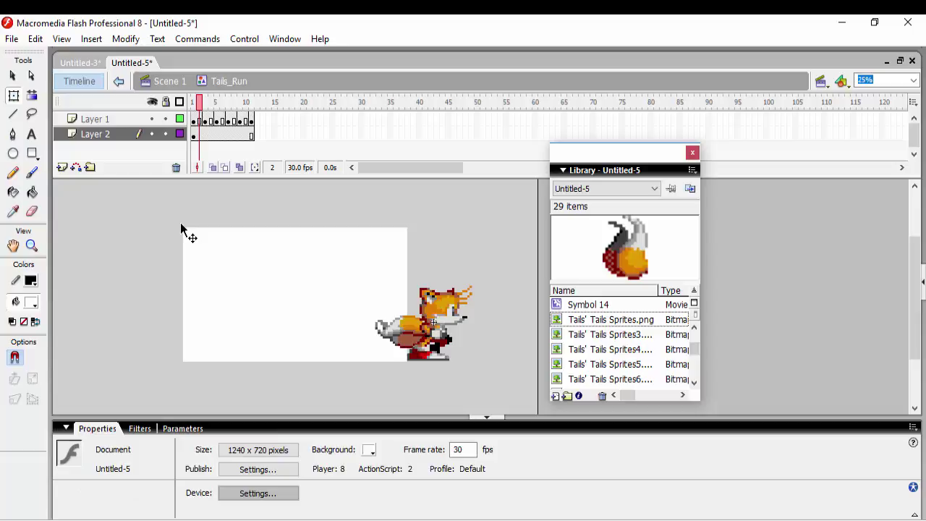
Add keyframes on Layer 2 at frames 3, 5, 7, 9 and 11, and play the run cycle
key(period)
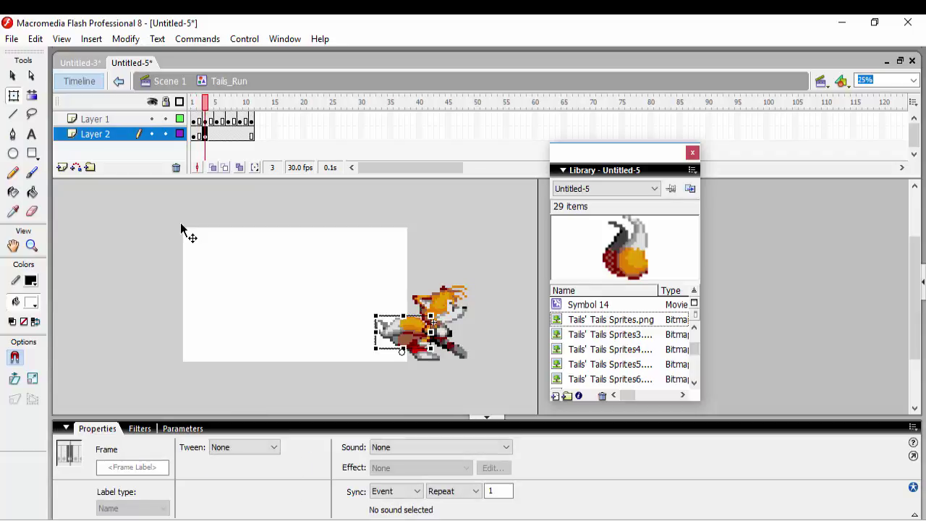
key(period)
key(period)
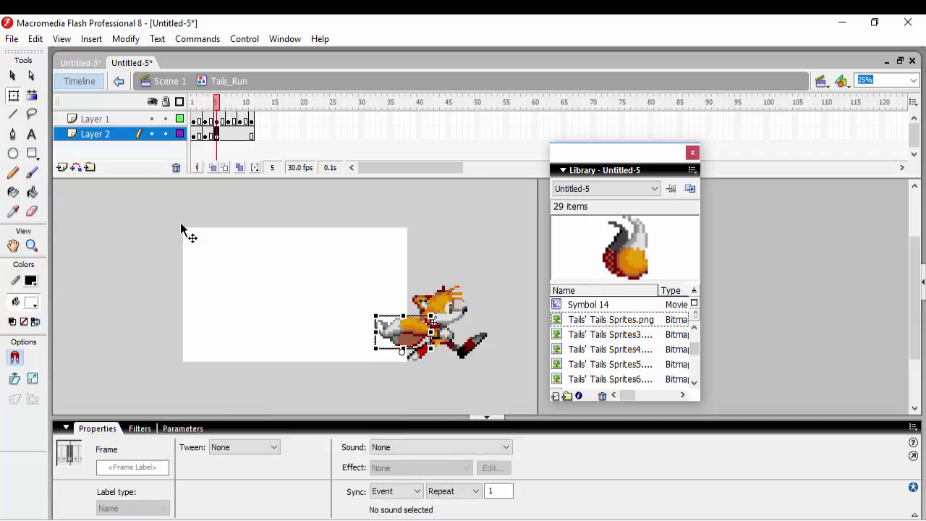
key(period)
key(period)
key(period)
key(period)
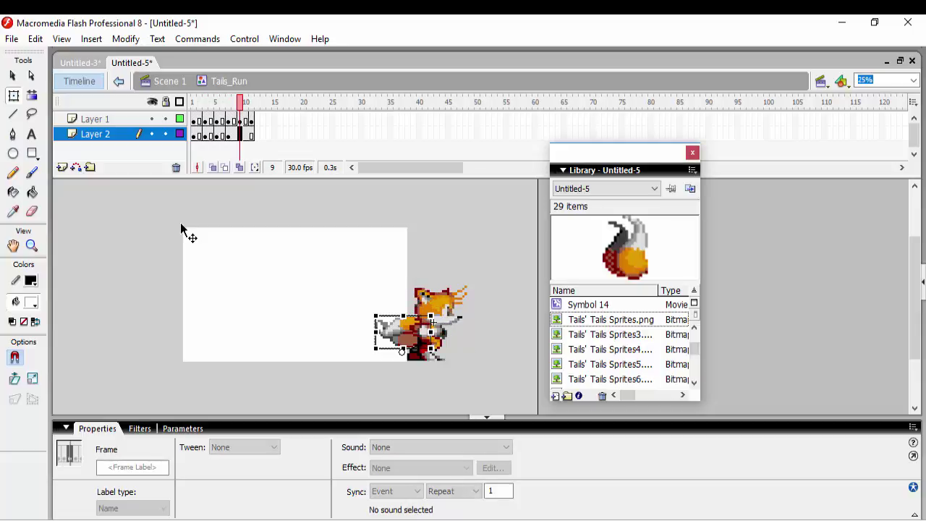
key(period)
key(period)
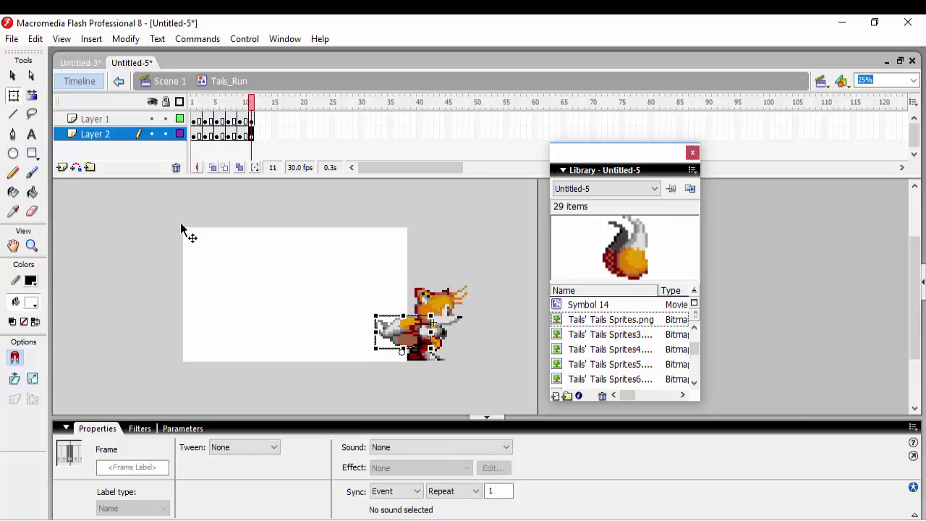
key(Return)
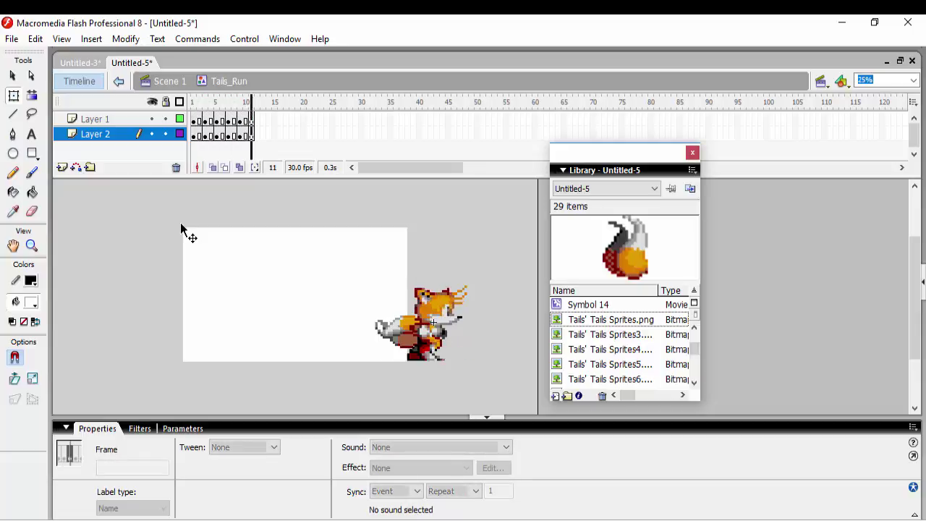
key(Return)
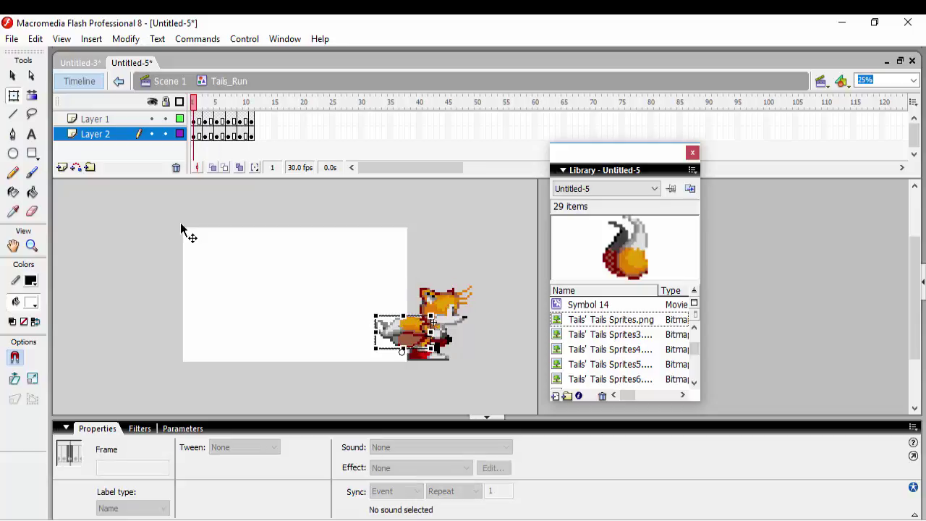
Swap the tail in Layer 2's frame 3 keyframe for Tails' Tails Sprites8.png
key(period)
key(period)
key(period)
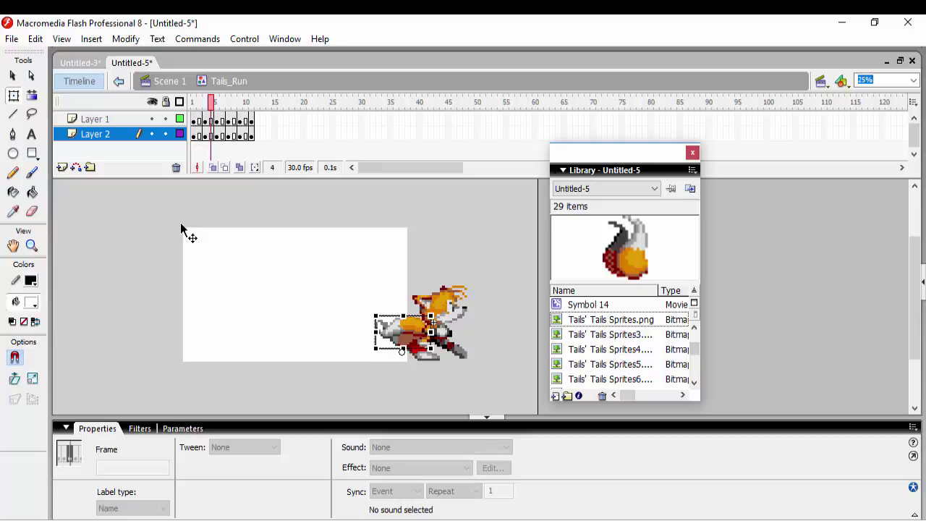
key(space)
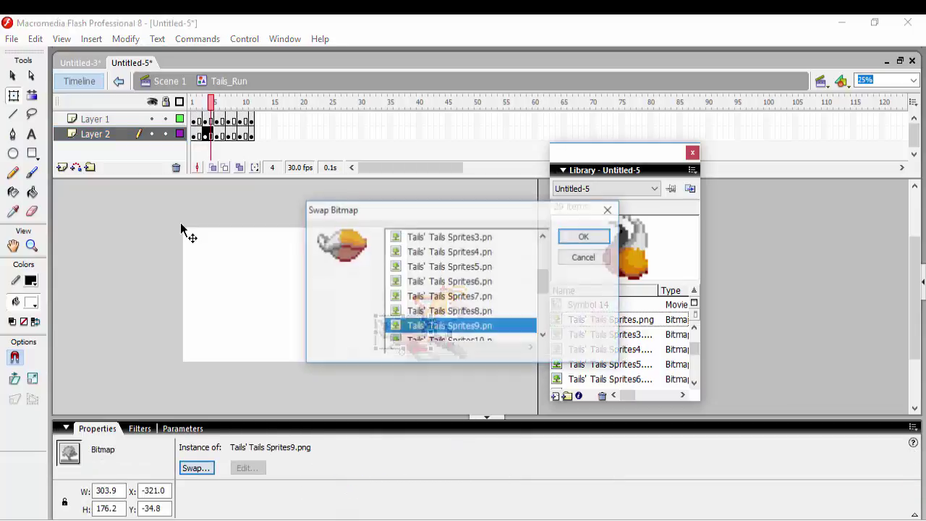
key(Up)
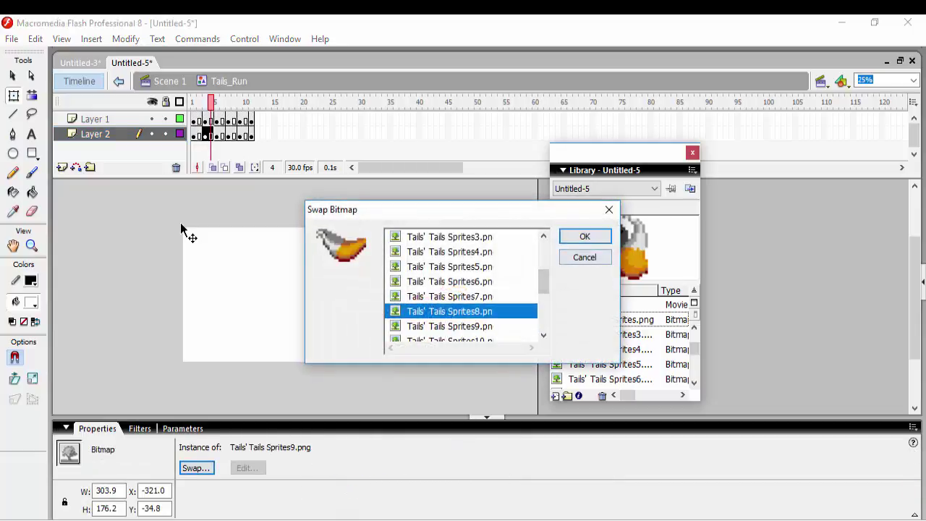
key(Return)
Swap the tail in Layer 2's frame 5 keyframe for Tails' Tails Sprites11.png
key(period)
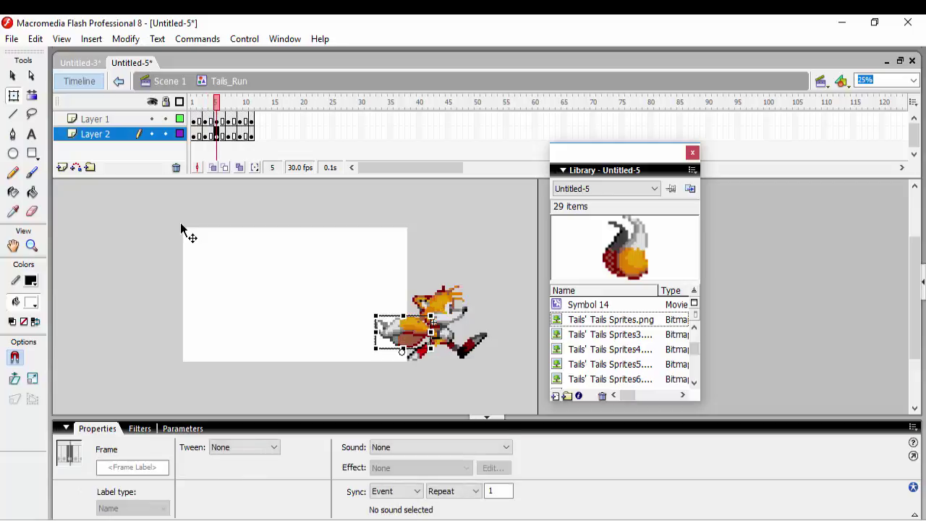
key(Return)
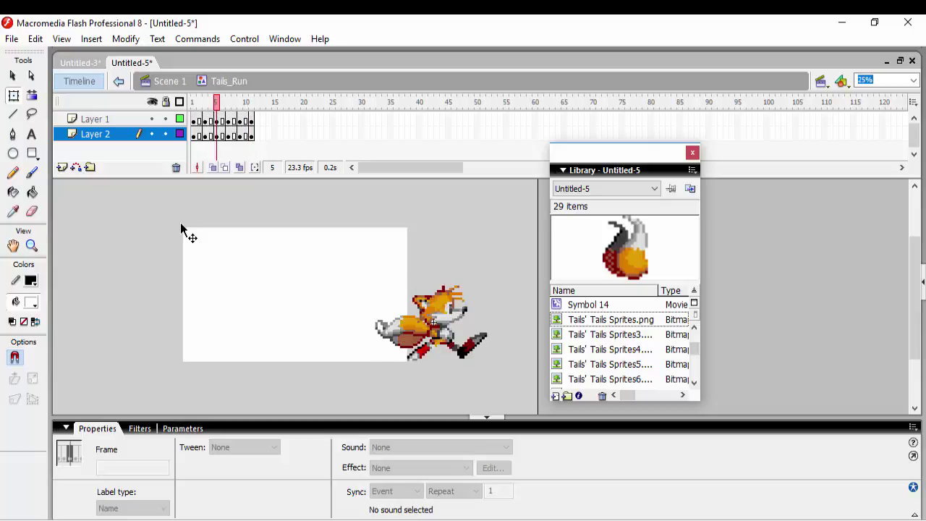
key(Return)
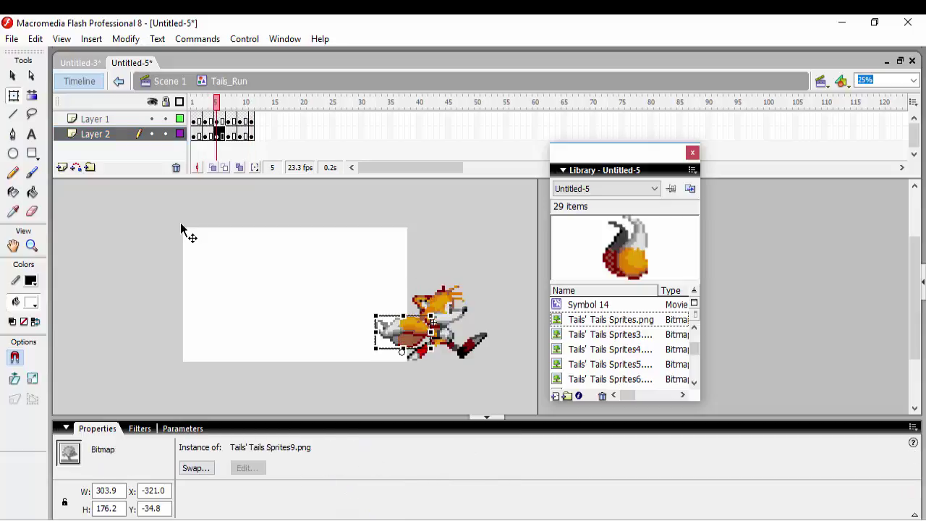
click(196, 467)
click(543, 334)
click(543, 334)
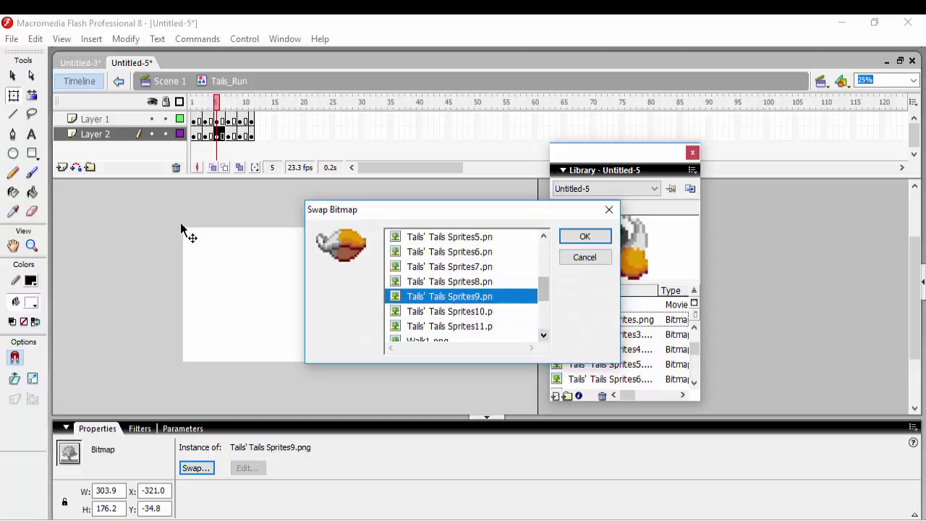
key(Down)
key(Down)
key(Return)
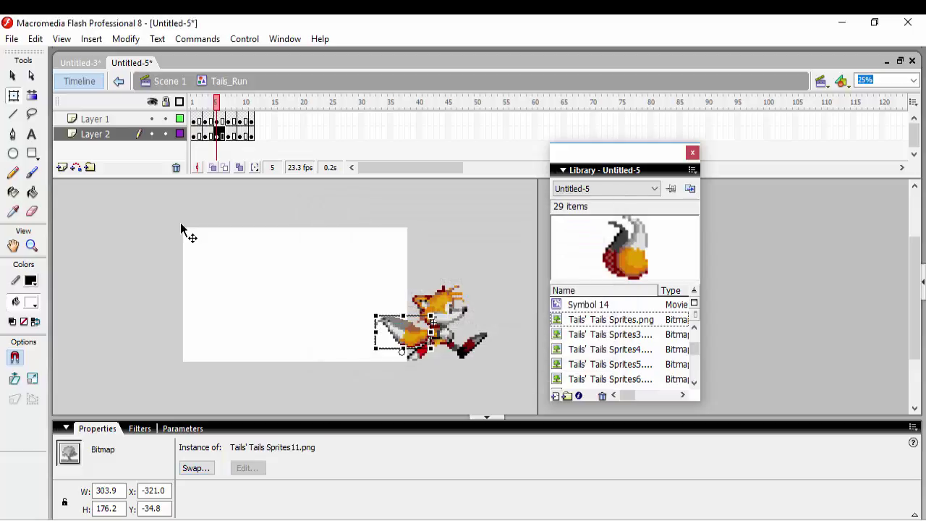
Swap the tail in Layer 2's frame 7 keyframe for Tails' Tails Sprites4.png
key(Return)
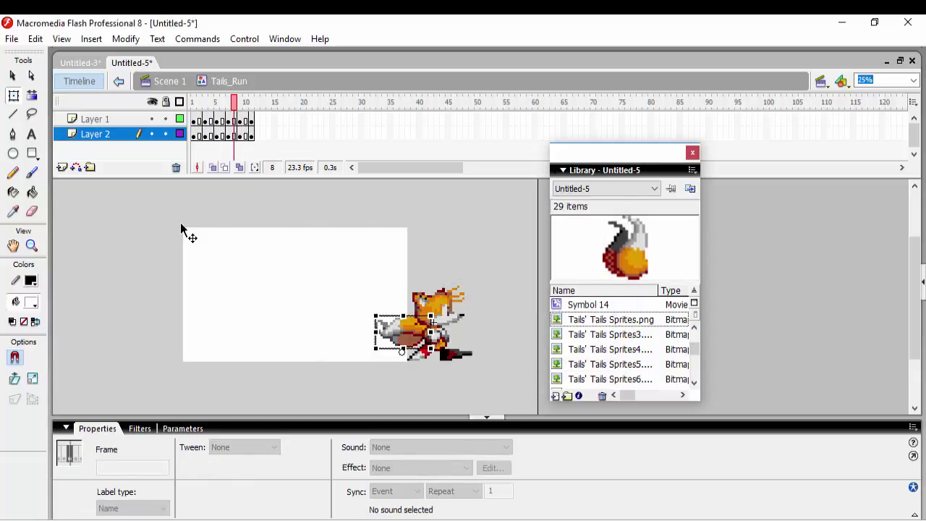
click(439, 309)
click(398, 332)
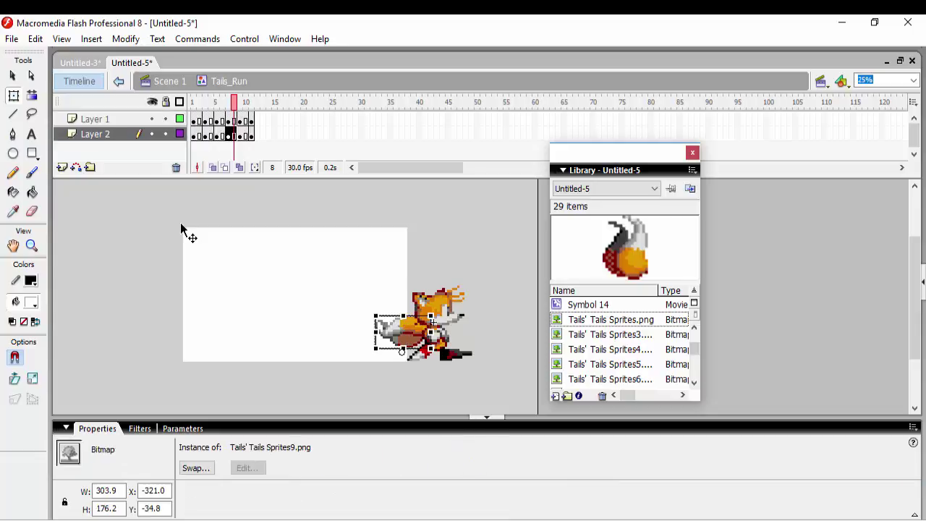
click(196, 468)
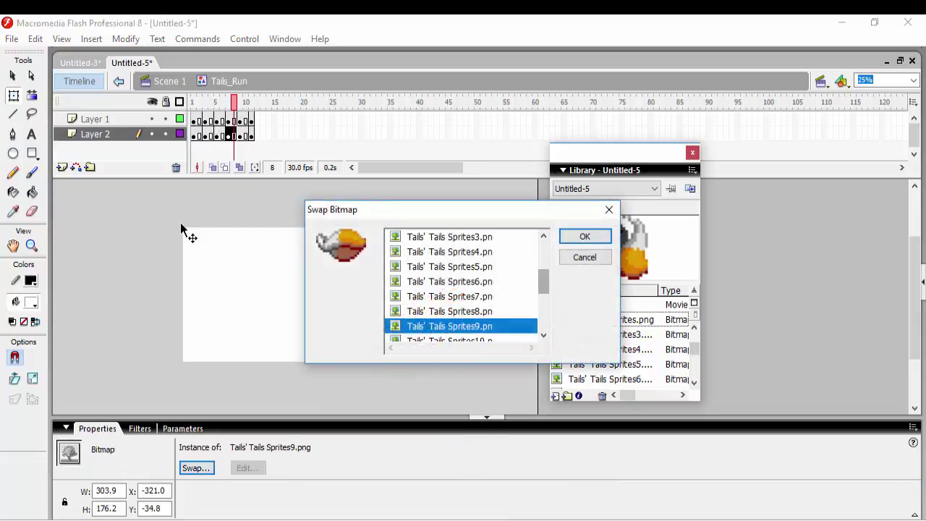
click(450, 266)
key(Up)
key(Return)
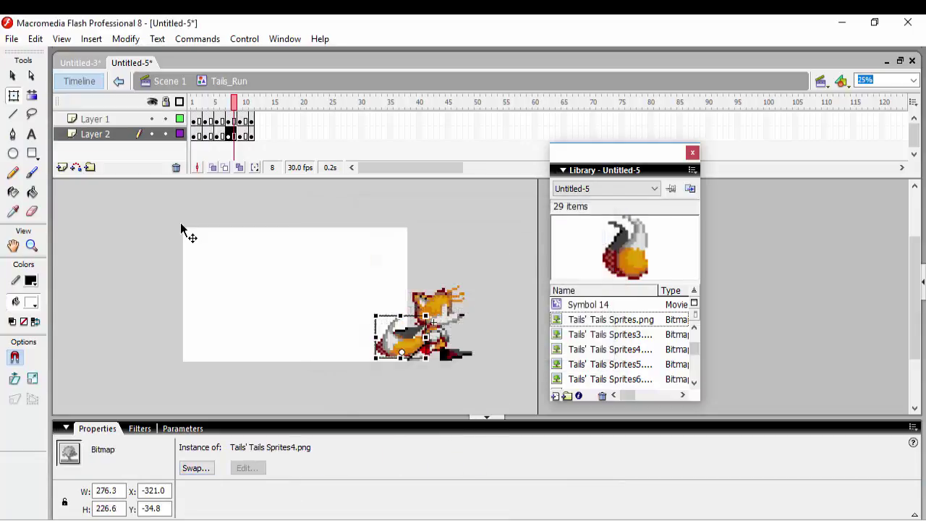
Go to frame 11 of the run cycle, return to Scene 1 and play the tweened run
key(period)
key(period)
key(period)
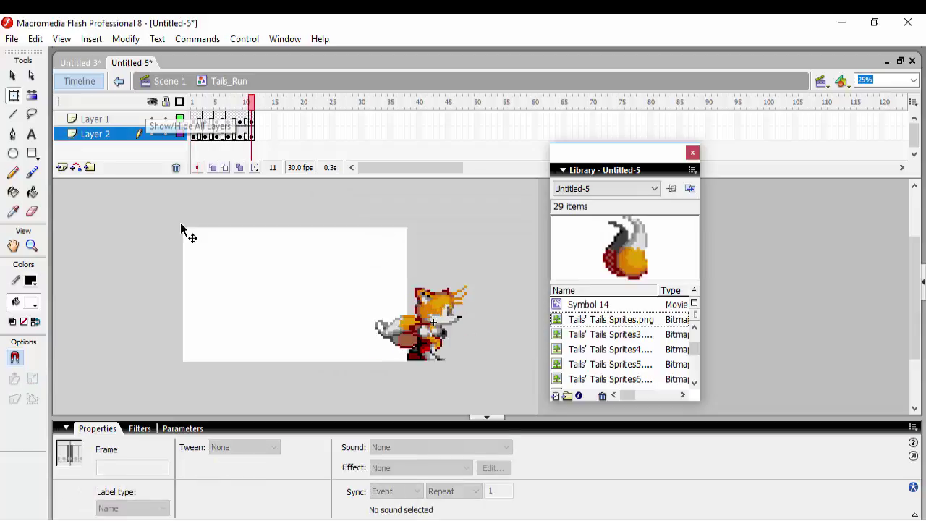
double_click(181, 230)
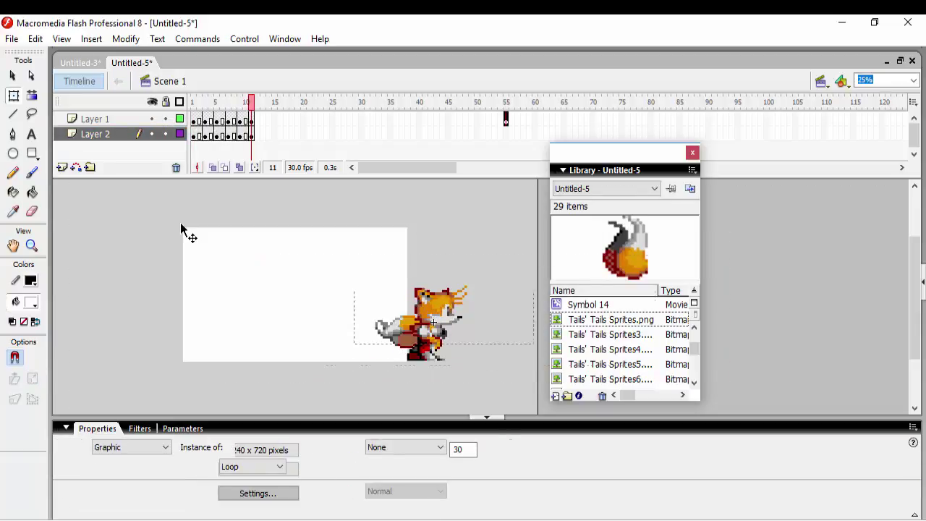
key(Return)
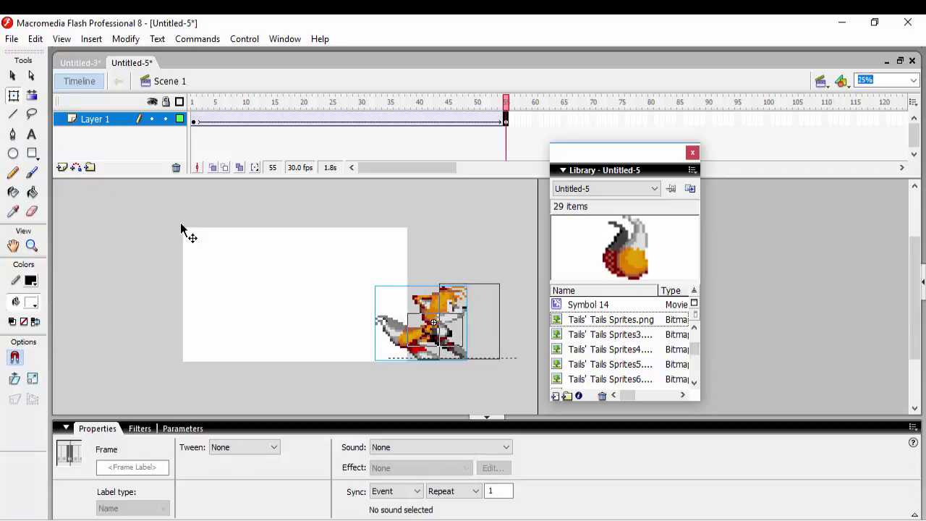
click(181, 228)
key(Return)
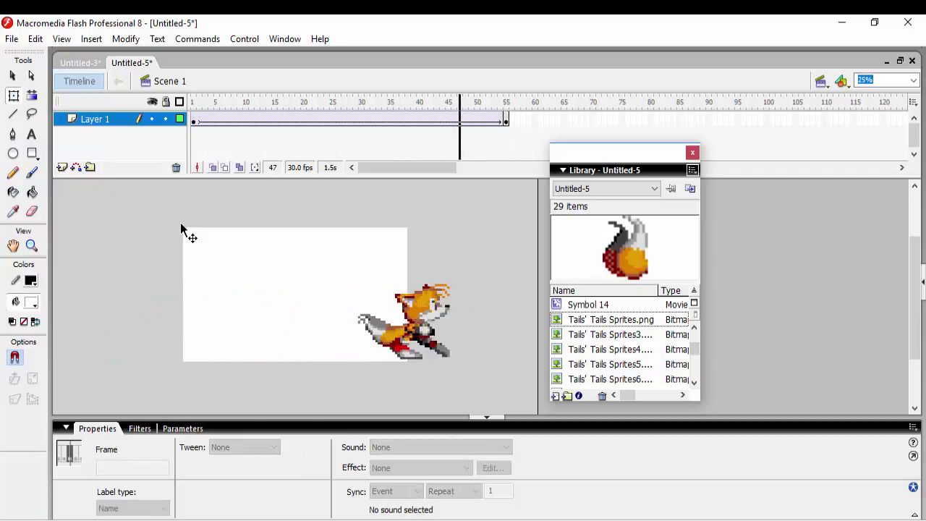
Hide the library and replay the Scene 1 run from frame 1 with the Free Transform tool active
key(ctrl+l)
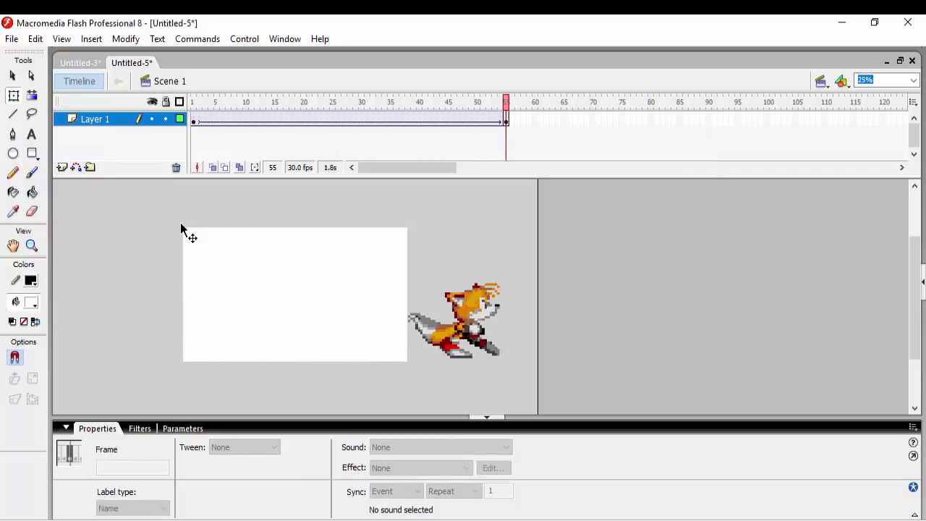
key(ctrl+alt+r)
key(Return)
key(ctrl+alt+r)
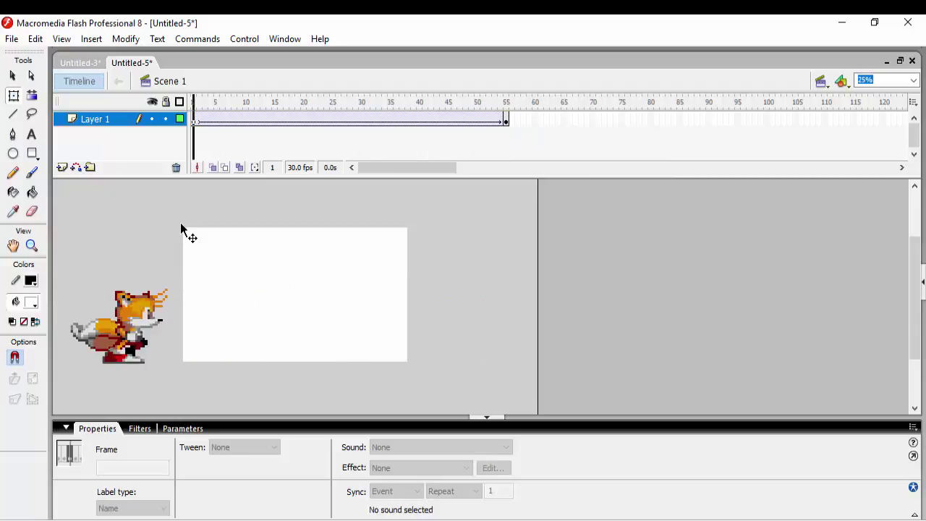
key(Return)
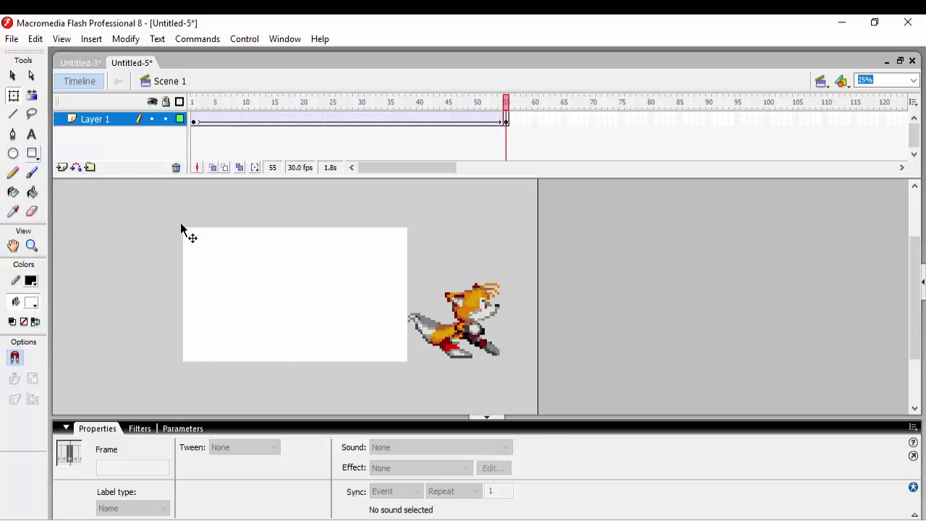
key(r)
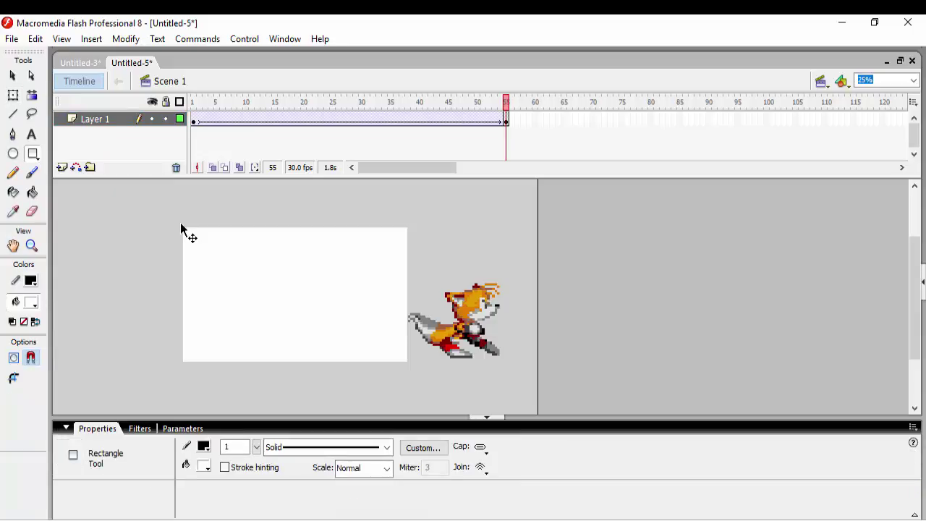
key(Return)
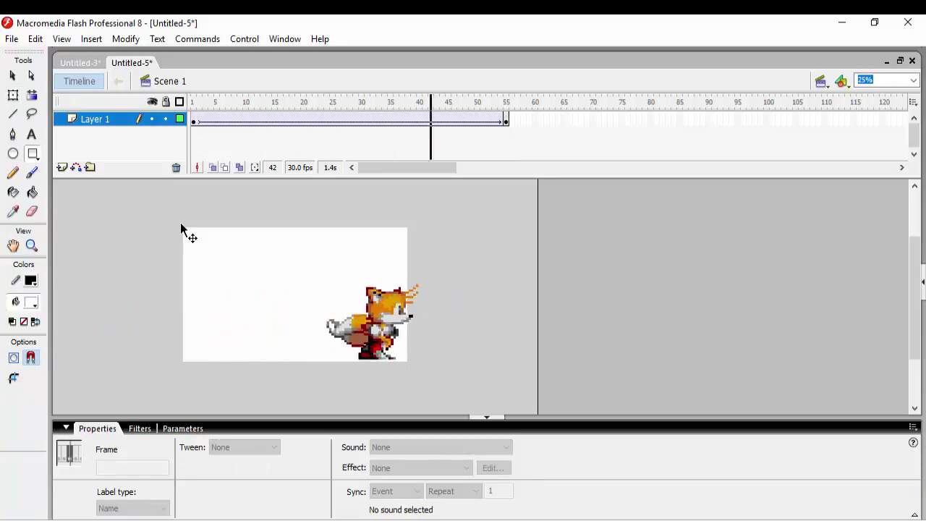
key(ctrl+alt+r)
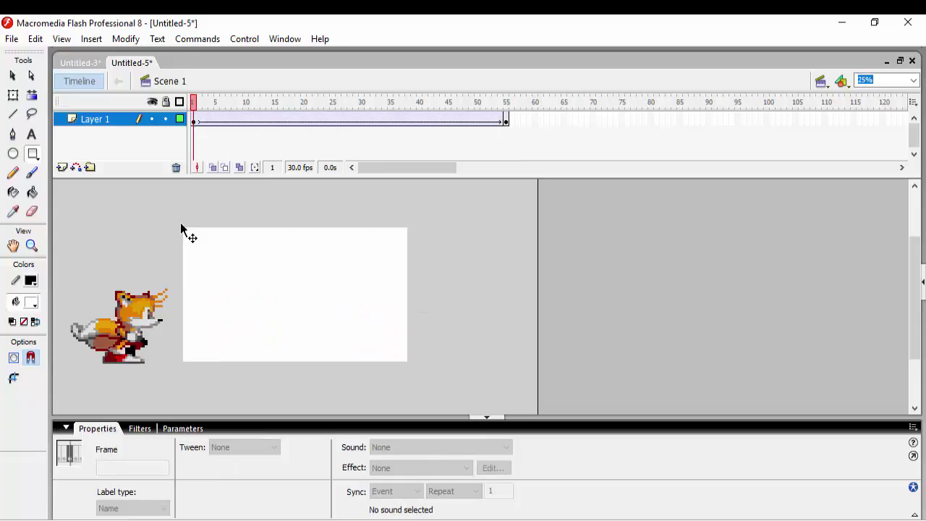
key(q)
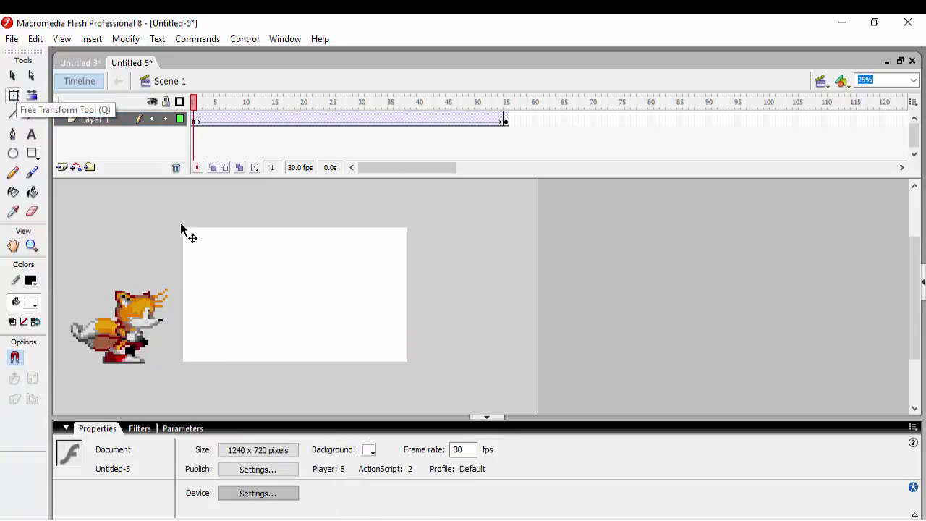
key(Return)
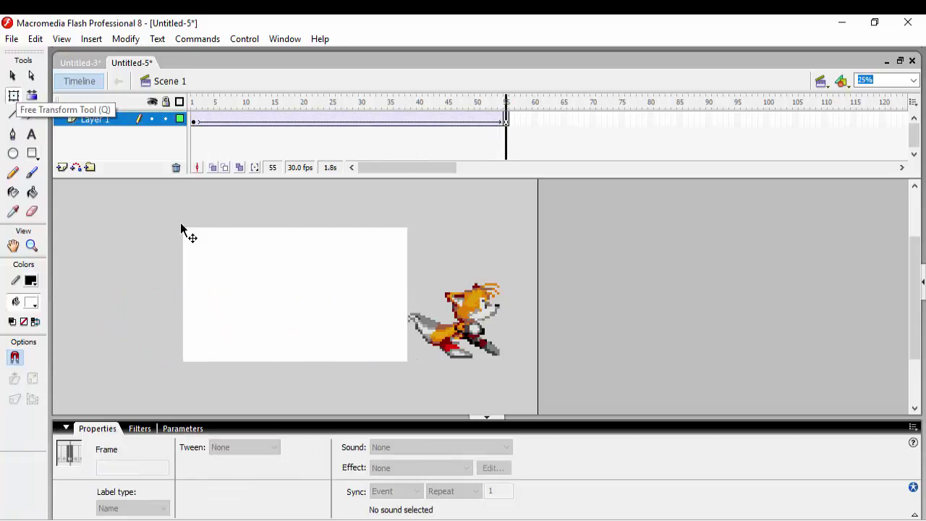
Step backward and forward through the Scene 1 frames to examine Tails' run and tail poses, and replay from frame 1
key(comma)
key(comma)
key(comma)
key(comma)
key(comma)
key(comma)
key(comma)
key(comma)
key(comma)
key(comma)
key(comma)
key(comma)
key(comma)
key(comma)
key(comma)
key(comma)
key(comma)
key(comma)
key(comma)
key(comma)
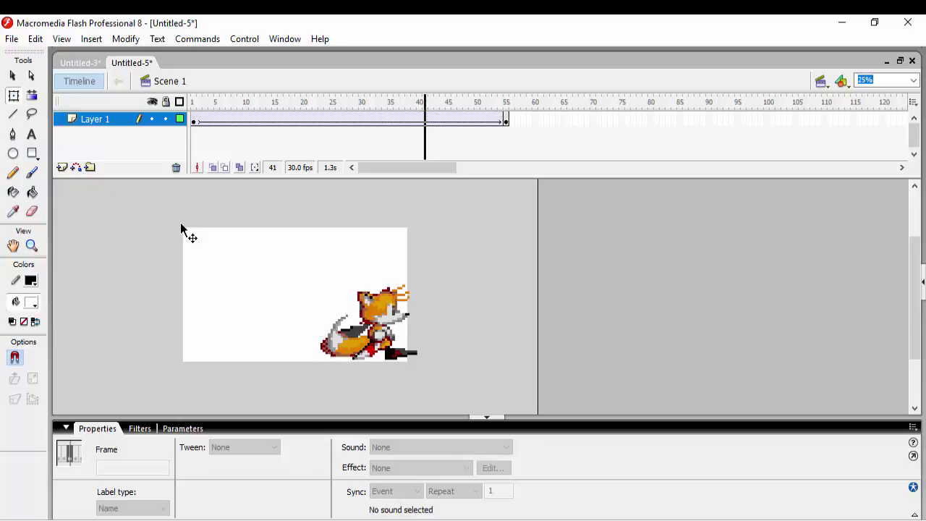
key(comma)
key(comma)
key(comma)
key(comma)
key(comma)
key(comma)
key(comma)
key(comma)
key(comma)
key(comma)
key(comma)
key(comma)
key(comma)
key(comma)
key(comma)
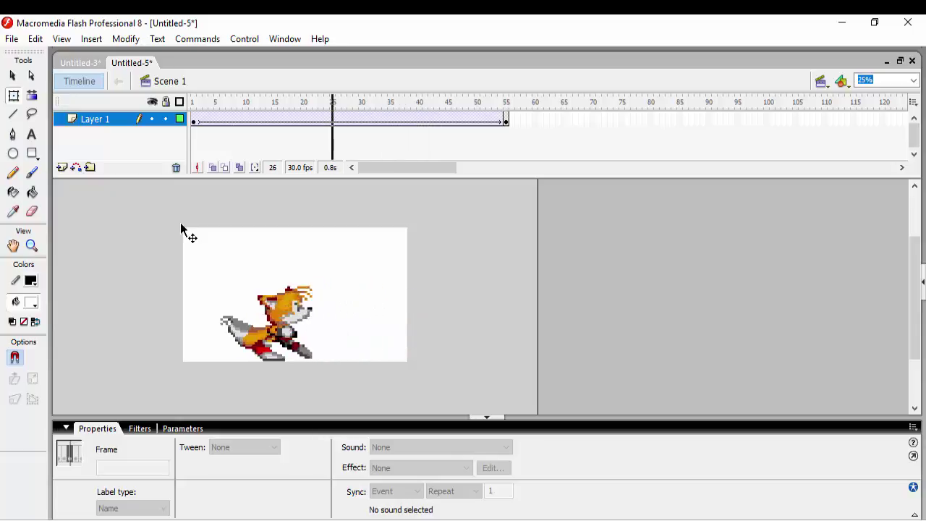
key(comma)
key(comma)
key(comma)
key(comma)
key(comma)
key(comma)
key(comma)
key(comma)
key(comma)
key(comma)
key(comma)
key(comma)
key(comma)
key(comma)
key(comma)
key(comma)
key(comma)
key(comma)
key(comma)
key(comma)
key(period)
key(period)
key(period)
key(period)
key(period)
key(period)
key(period)
key(period)
key(period)
key(period)
key(period)
key(period)
key(period)
key(period)
key(period)
key(period)
key(period)
key(period)
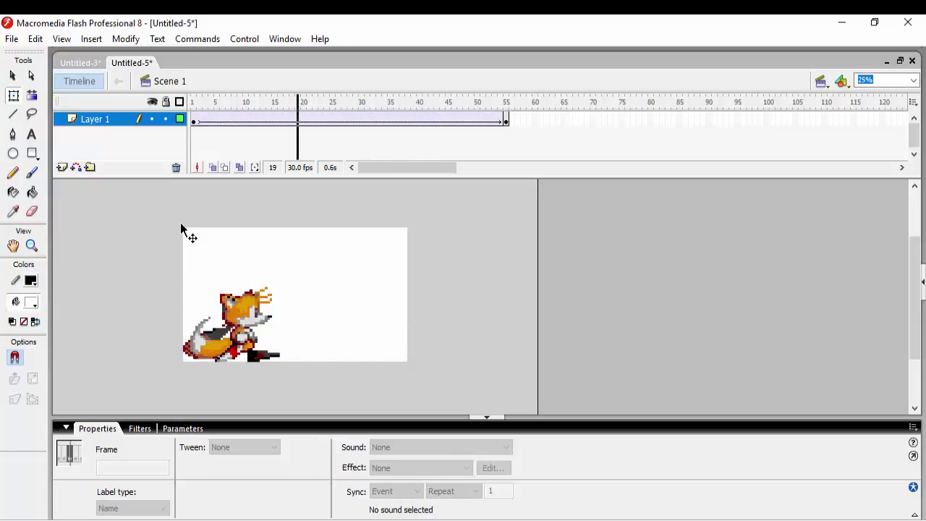
key(period)
key(period)
key(period)
key(period)
key(period)
key(period)
key(period)
key(period)
key(period)
key(period)
key(period)
key(Home)
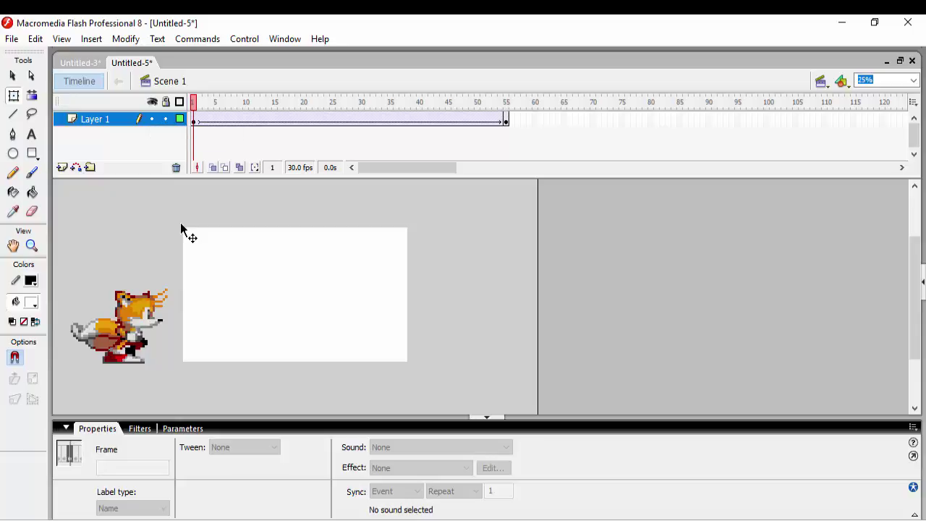
key(Return)
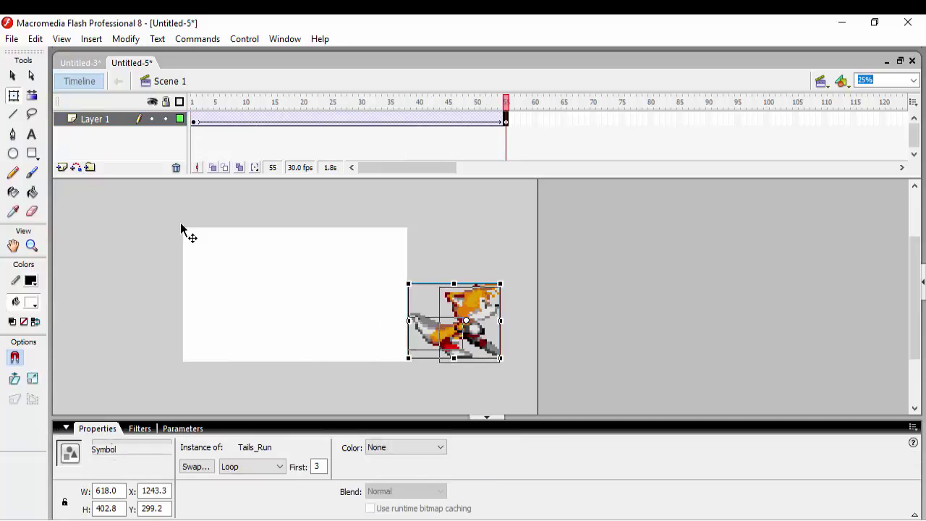
Move the Tails_Run instance in frame 55 to X 1238.3, Y 316.2, lining its feet up with the stage's lower edge
text(200)
key(Return)
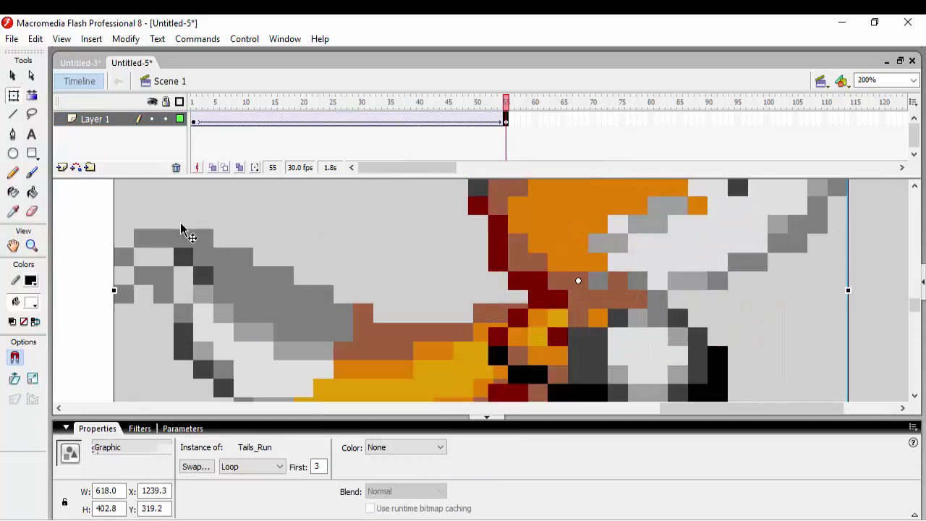
scroll(182, 230, down, 6)
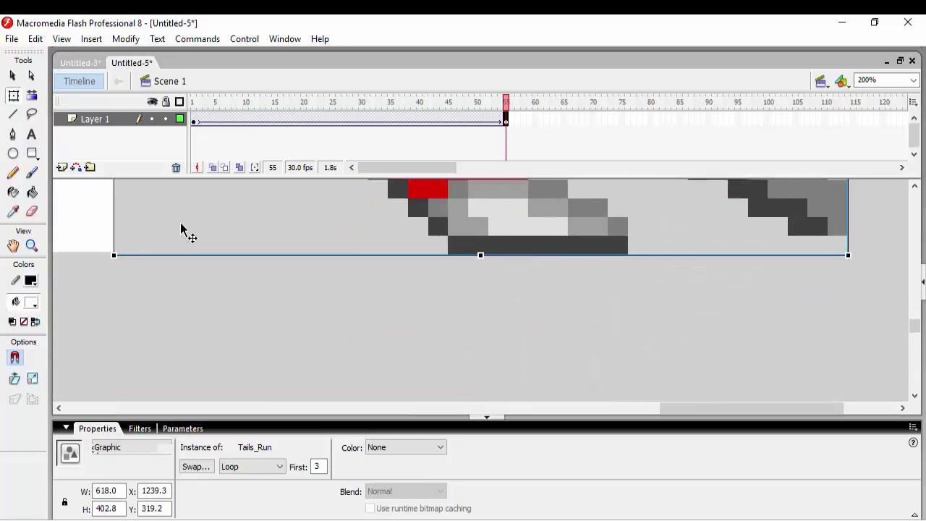
key(Up)
key(Up)
key(Up)
key(Up)
key(Up)
key(Up)
key(Up)
key(Up)
key(Left)
key(Left)
key(Left)
key(Down)
key(Right)
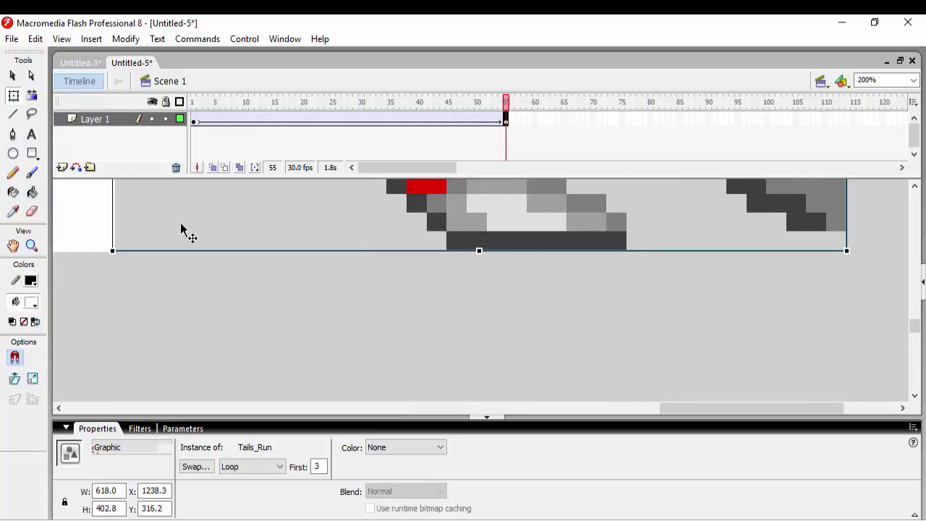
key(ctrl+minus)
key(ctrl+minus)
key(ctrl+minus)
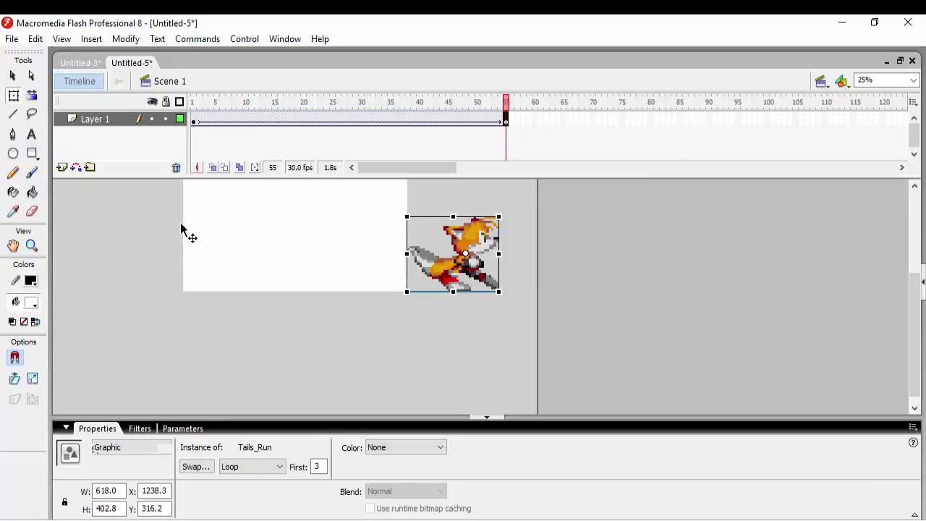
Play the Scene 1 animation several times to examine Tails running across the stage with the adjusted end position
key(Return)
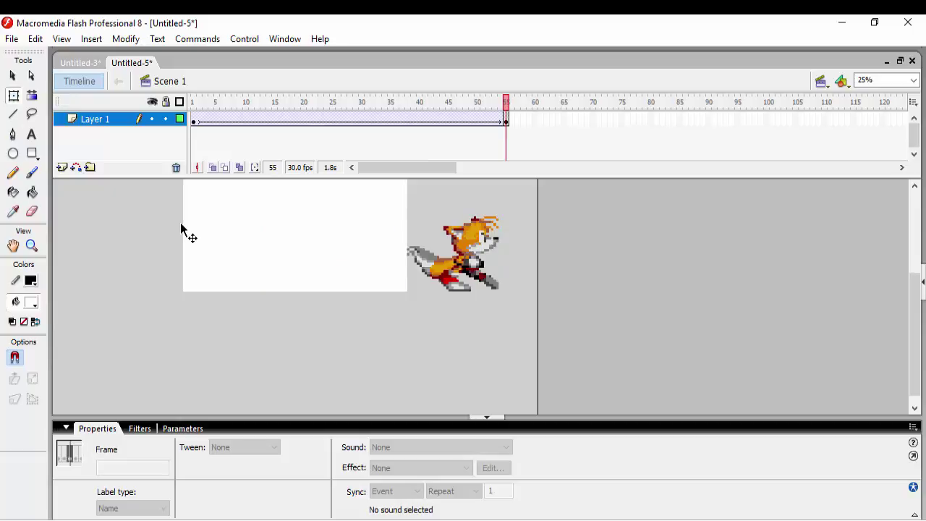
click(182, 230)
scroll(183, 230, up, 2)
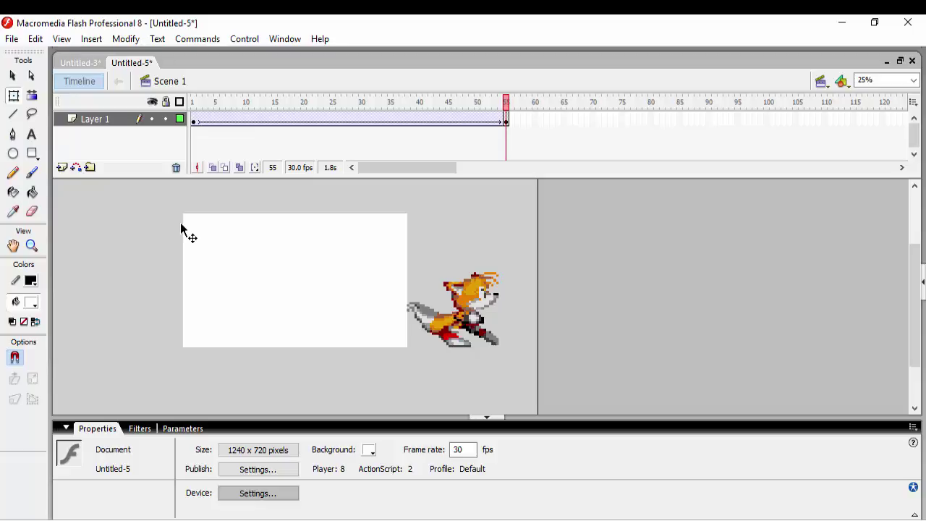
key(Return)
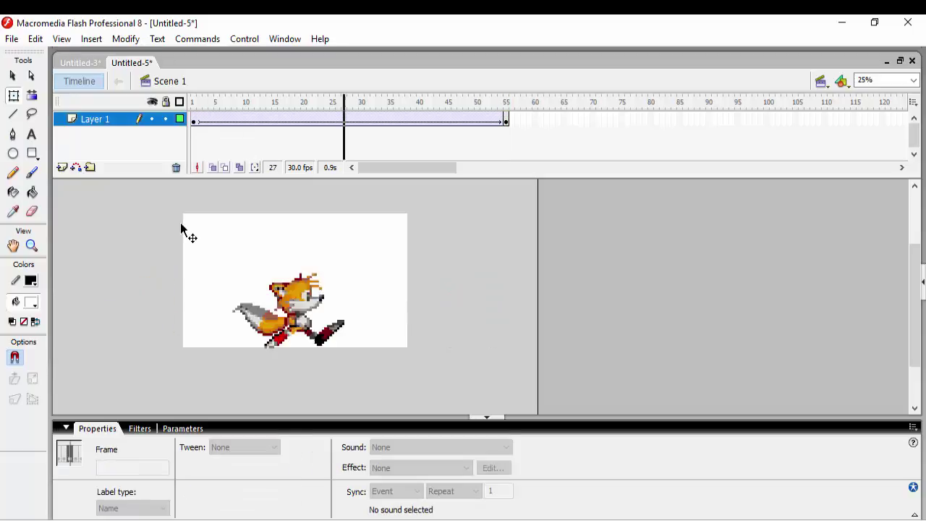
key(Return)
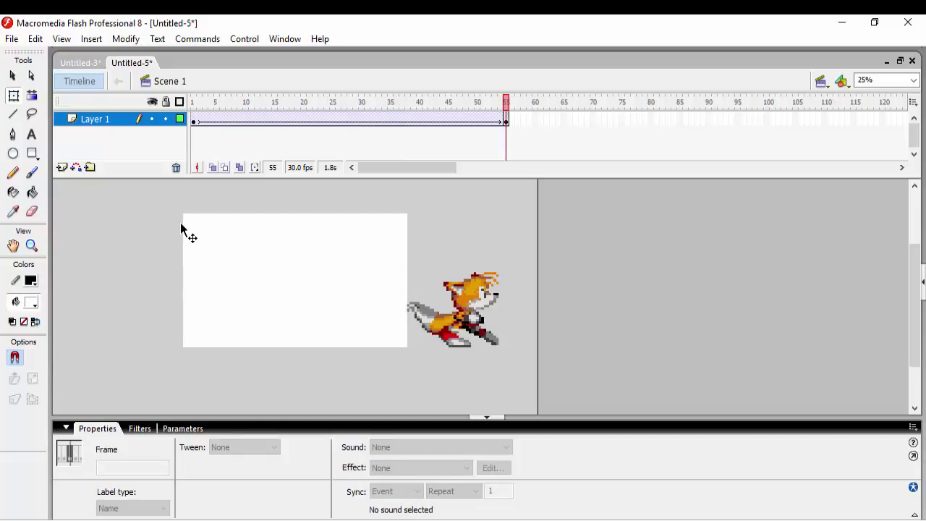
key(comma)
key(period)
key(comma)
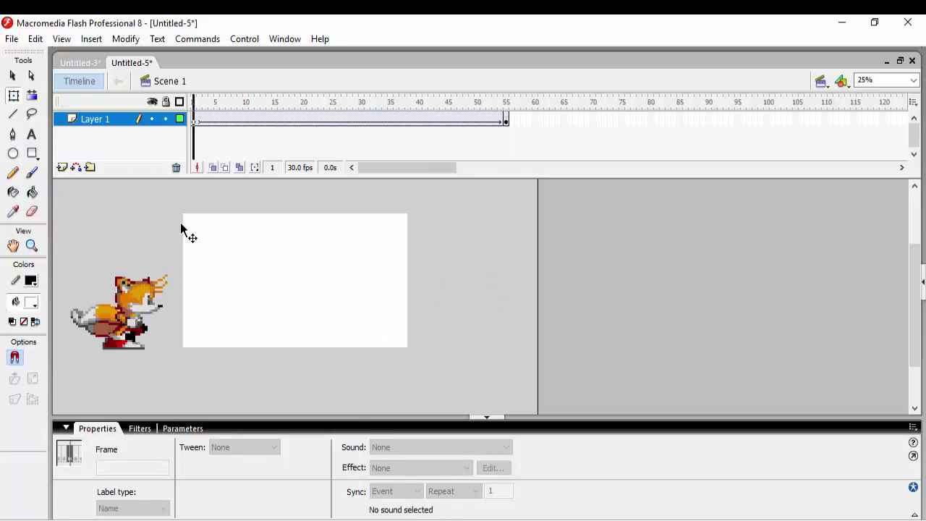
key(Return)
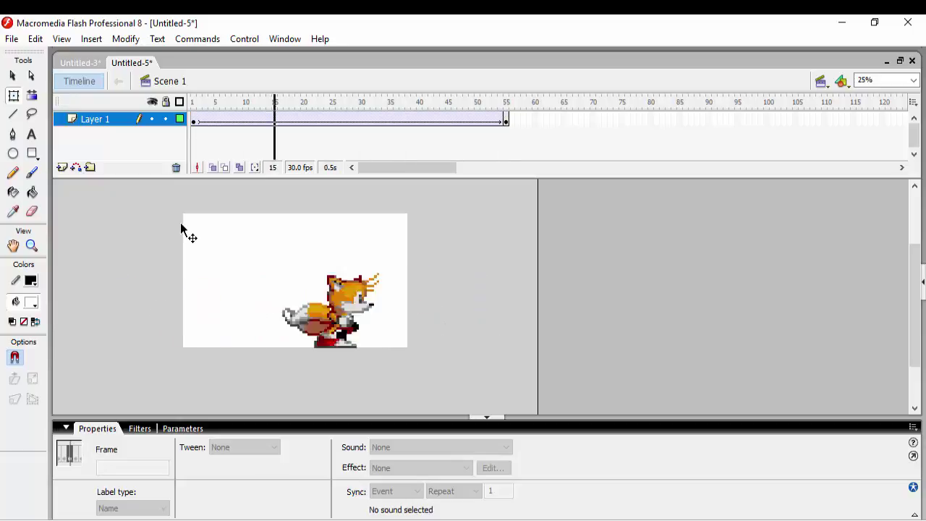
key(comma)
key(comma)
key(comma)
key(Return)
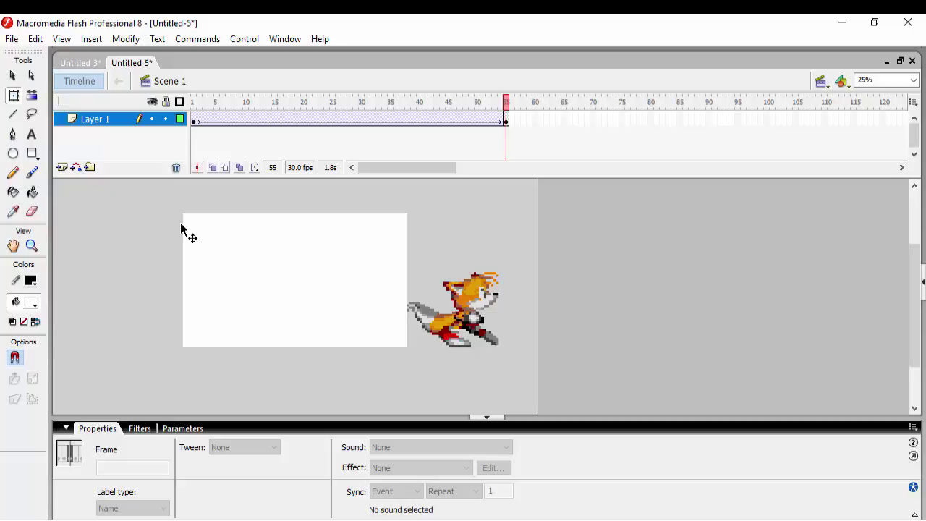
key(ctrl+F11)
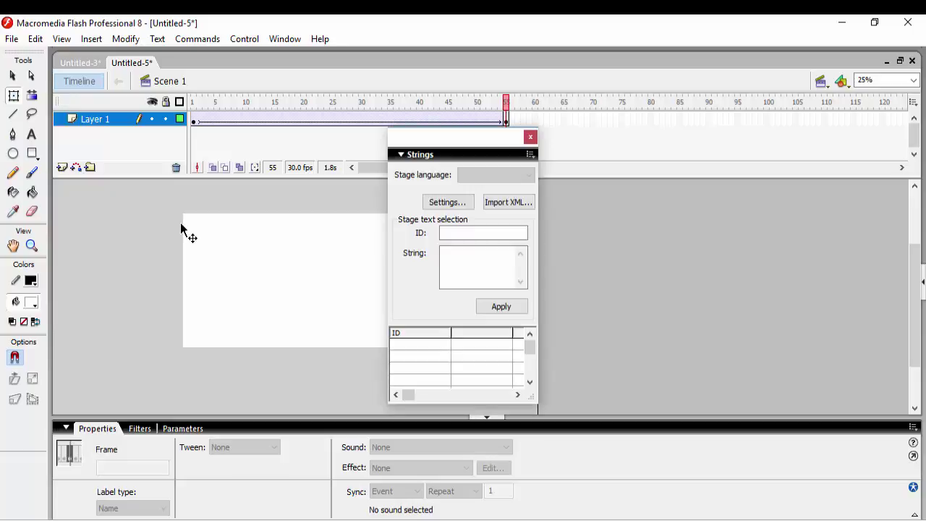
key(ctrl+F11)
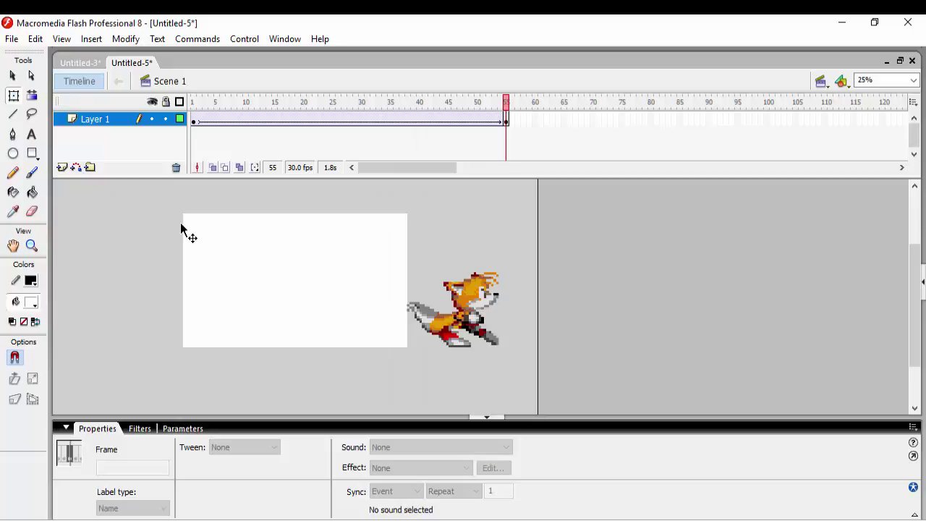